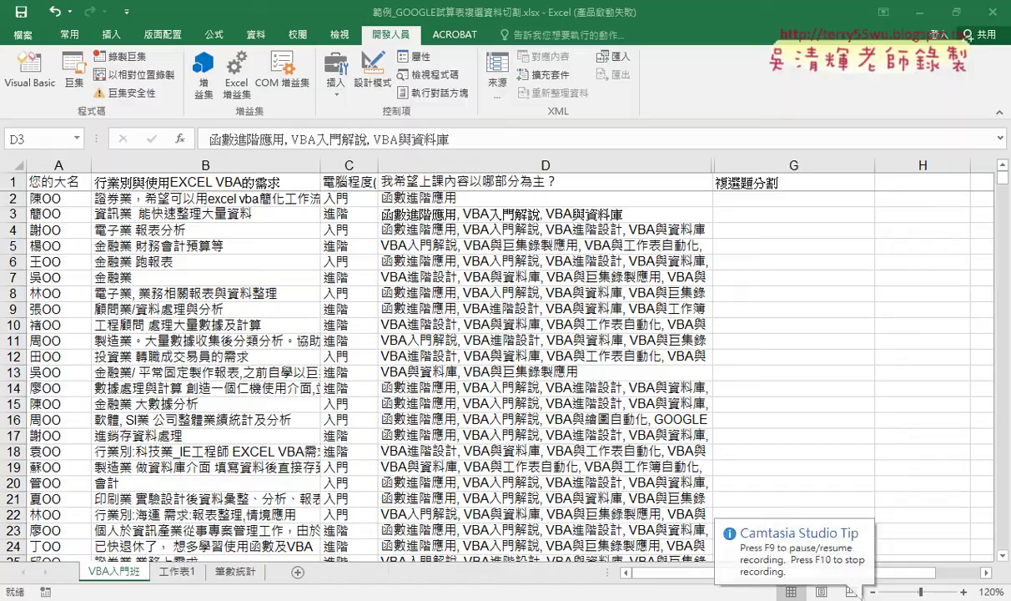
# - Open 範例_GOOGLE試算表複選資料切割 from Drive's 01_文字與資料函數 folder and download it into Excel
pyautogui.hotkey('alt', 'Tab')
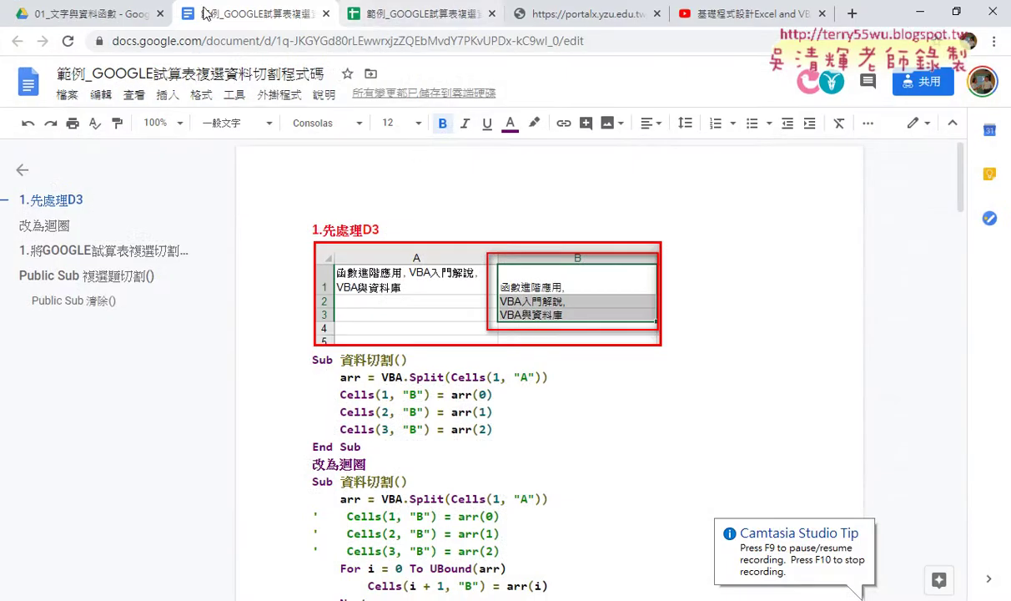
pyautogui.click(84, 14)
pyautogui.click(468, 130)
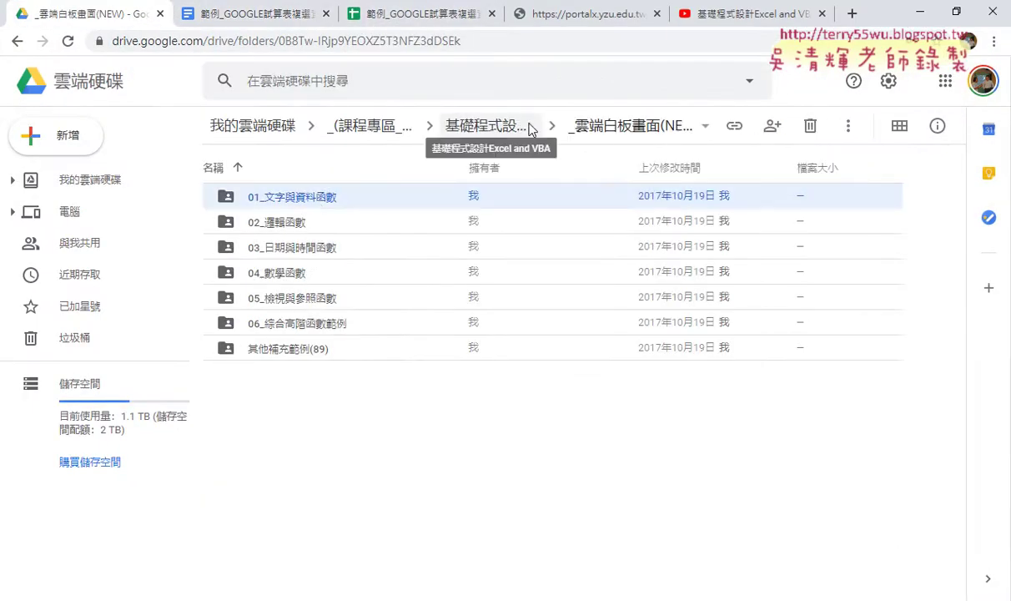
pyautogui.doubleClick(296, 193)
pyautogui.scroll(-2, 351, 330)
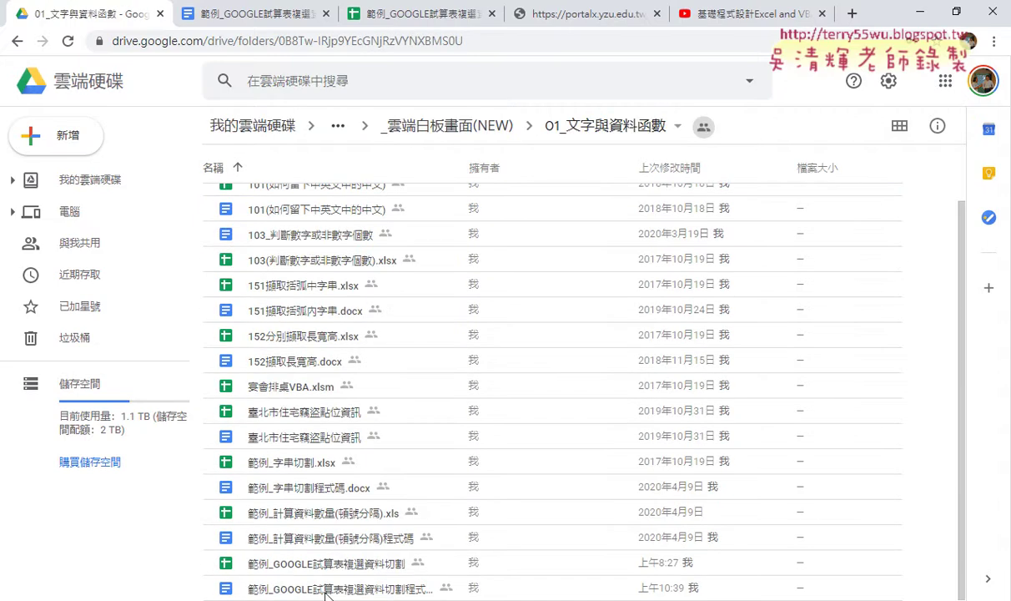
pyautogui.doubleClick(334, 564)
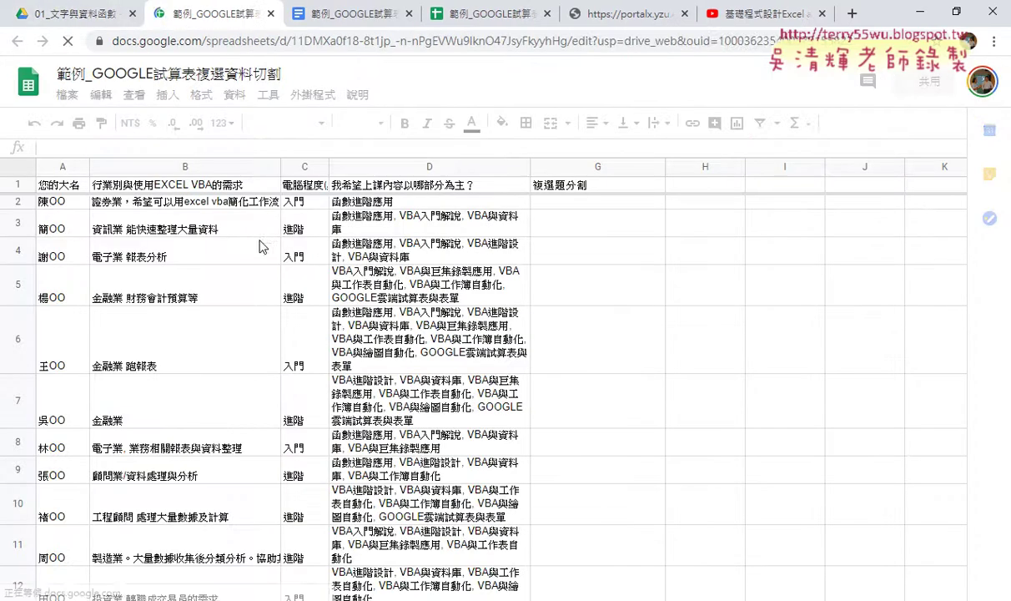
pyautogui.click(69, 95)
pyautogui.moveTo(125, 277)
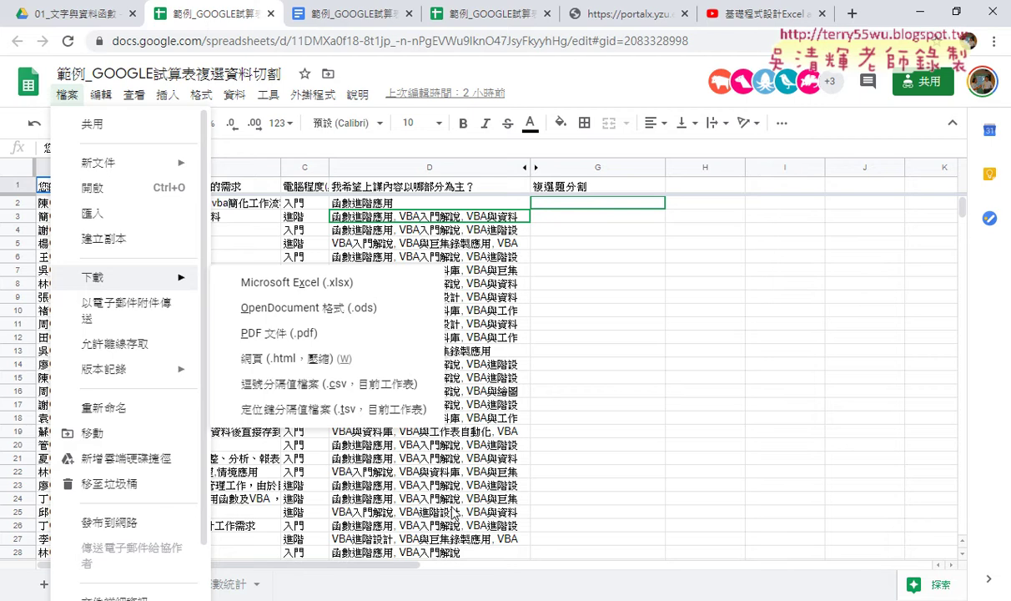
pyautogui.click(242, 597)
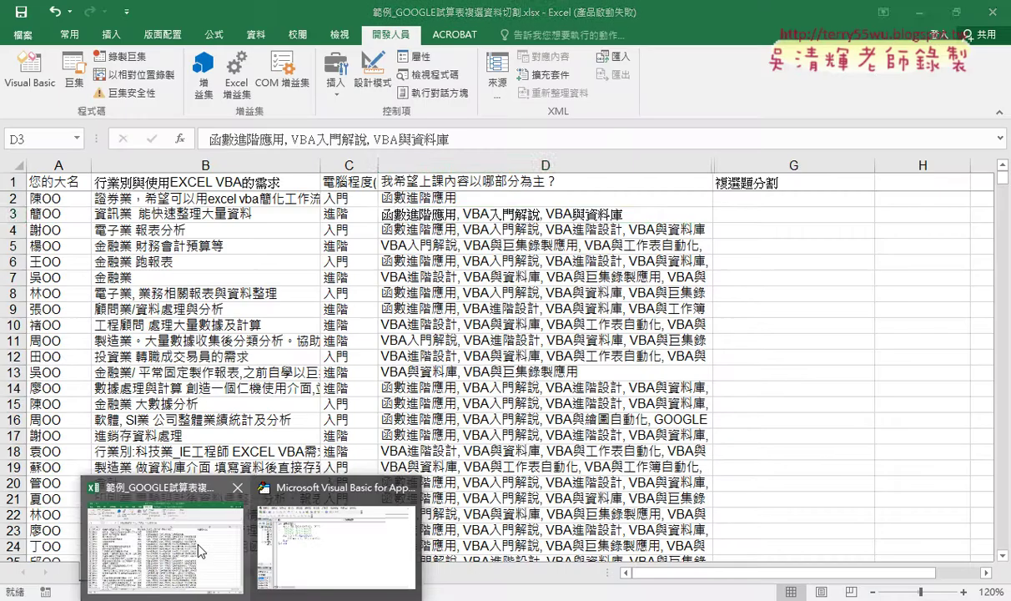
pyautogui.click(192, 521)
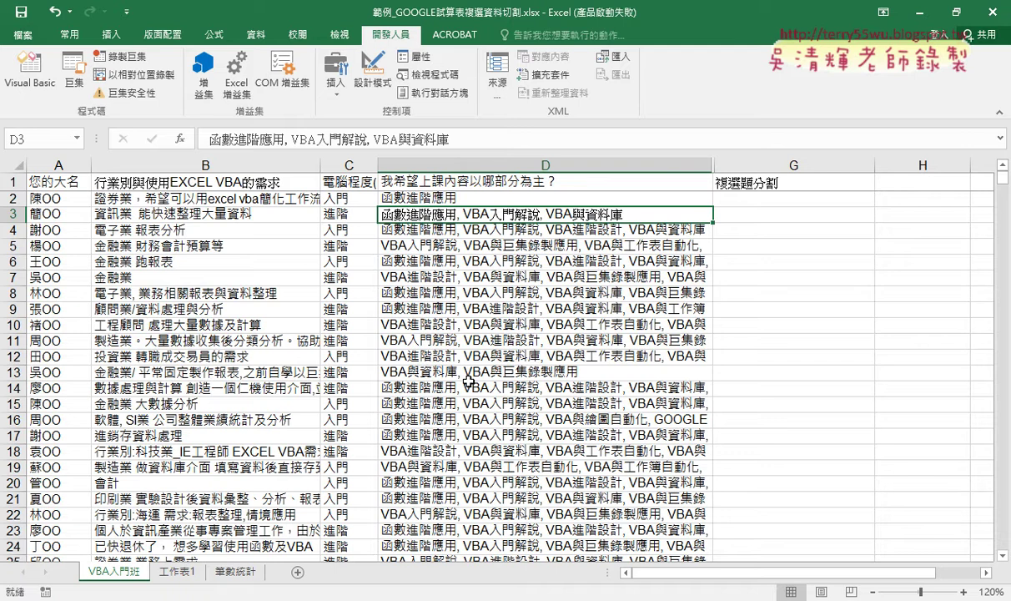
pyautogui.click(520, 200)
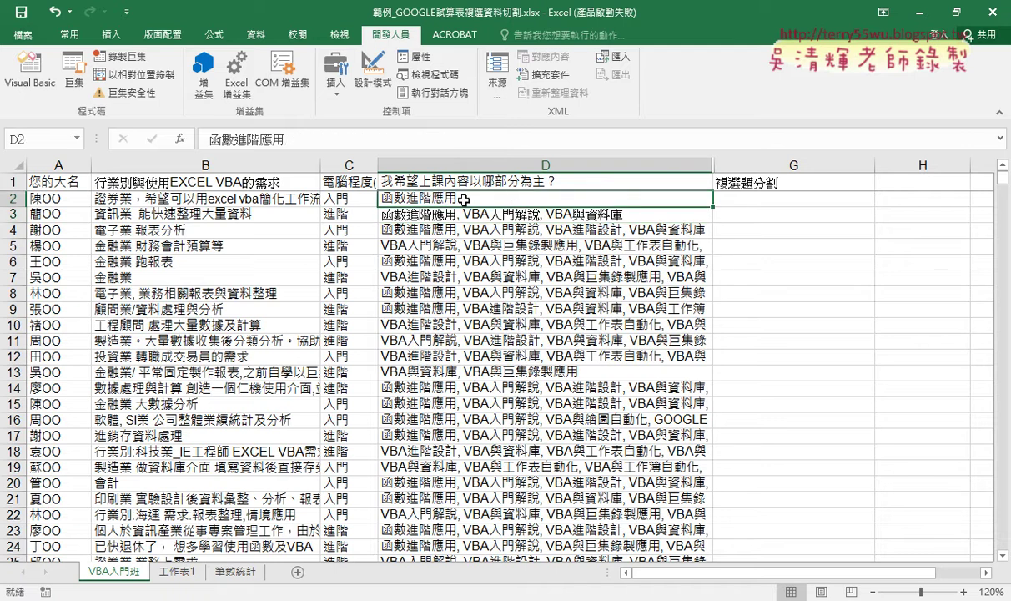
pyautogui.moveTo(450, 191)
pyautogui.mouseDown()
pyautogui.moveTo(433, 196)
pyautogui.moveTo(725, 194)
pyautogui.moveTo(763, 210)
pyautogui.mouseUp()
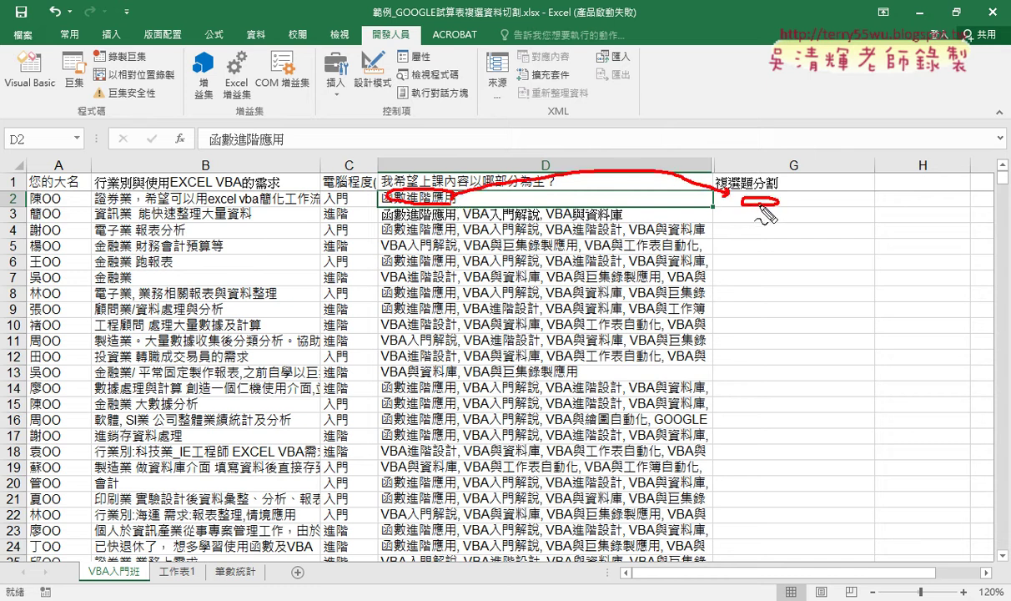
pyautogui.moveTo(385, 222); pyautogui.dragTo(589, 221)
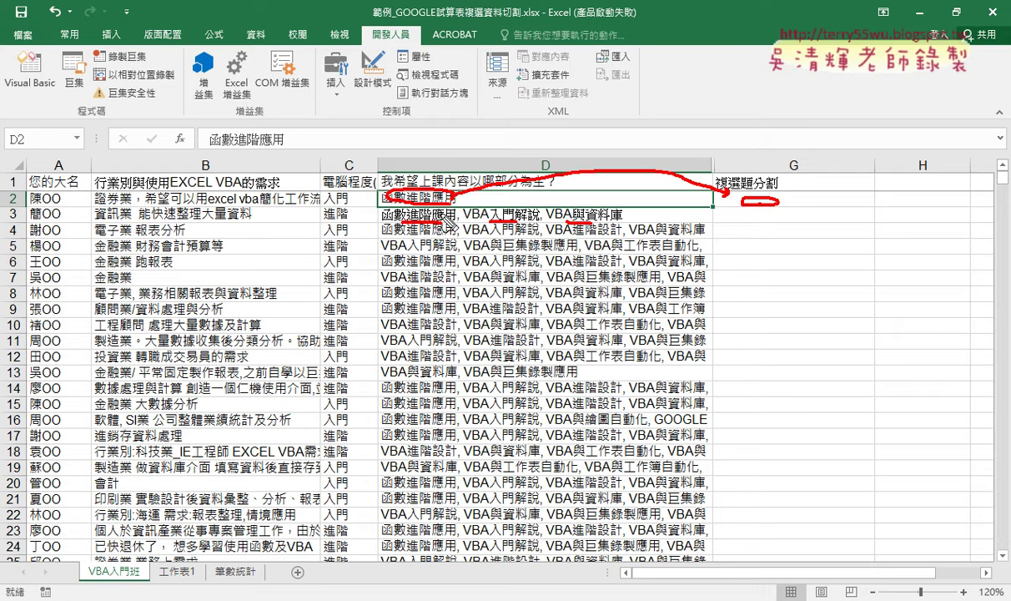
pyautogui.moveTo(414, 213)
pyautogui.mouseDown()
pyautogui.moveTo(572, 190)
pyautogui.moveTo(724, 200)
pyautogui.moveTo(747, 221)
pyautogui.moveTo(784, 218)
pyautogui.mouseUp()
pyautogui.moveTo(506, 223)
pyautogui.mouseDown()
pyautogui.moveTo(724, 226)
pyautogui.moveTo(752, 236)
pyautogui.mouseUp()
pyautogui.moveTo(576, 211); pyautogui.dragTo(755, 248)
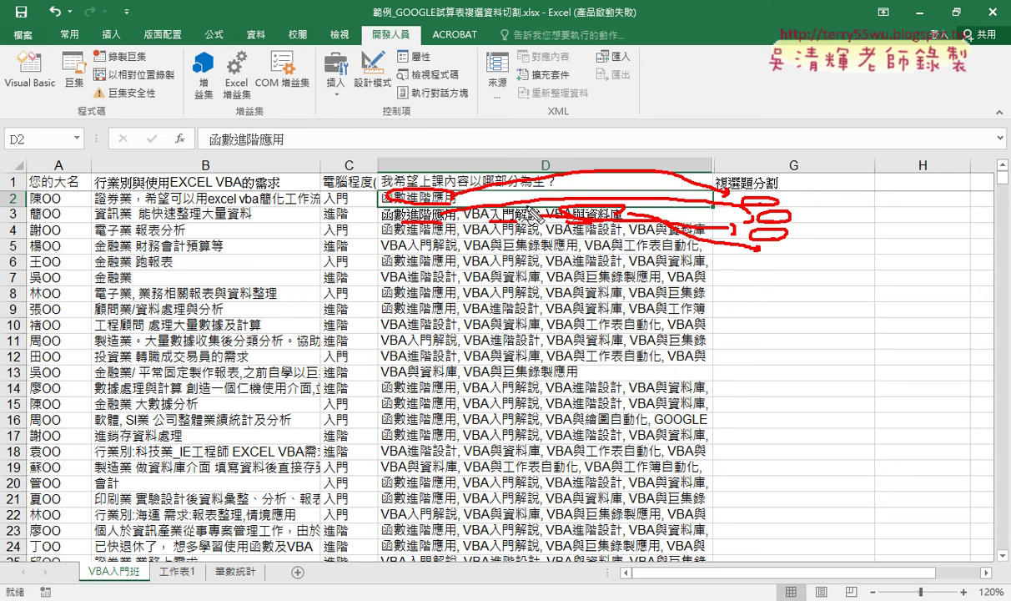
pyautogui.moveTo(836, 189)
pyautogui.mouseDown()
pyautogui.moveTo(847, 373)
pyautogui.moveTo(875, 321)
pyautogui.mouseUp()
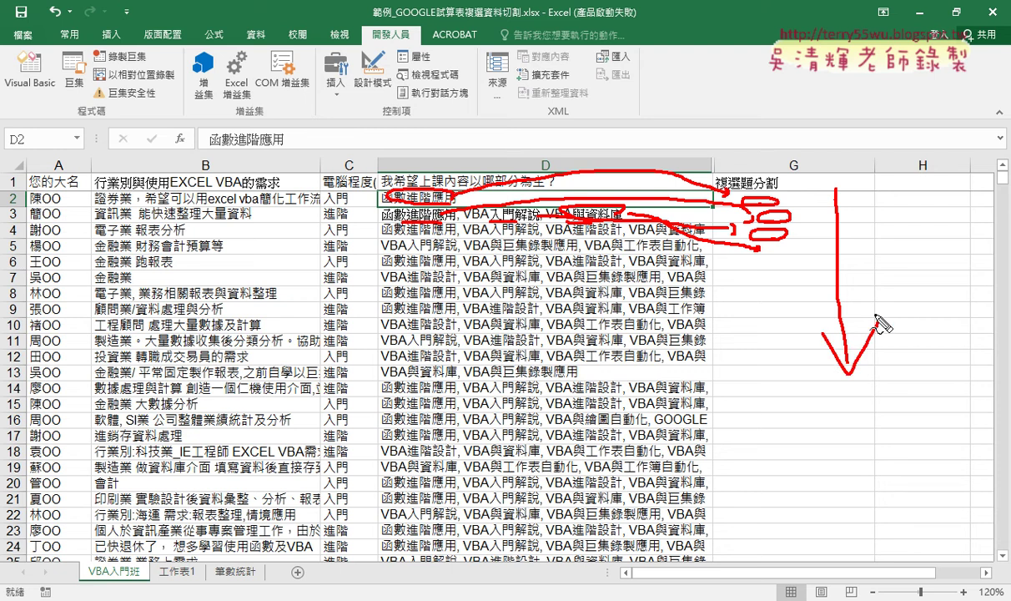
pyautogui.press('Escape')
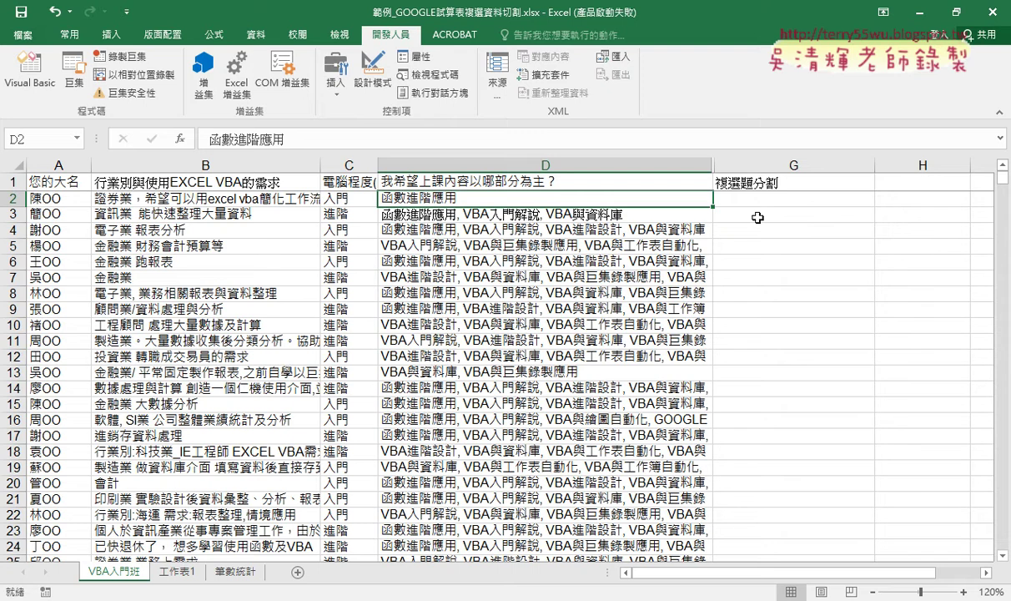
# - Copy the answer in D2 into G2
pyautogui.click(745, 196)
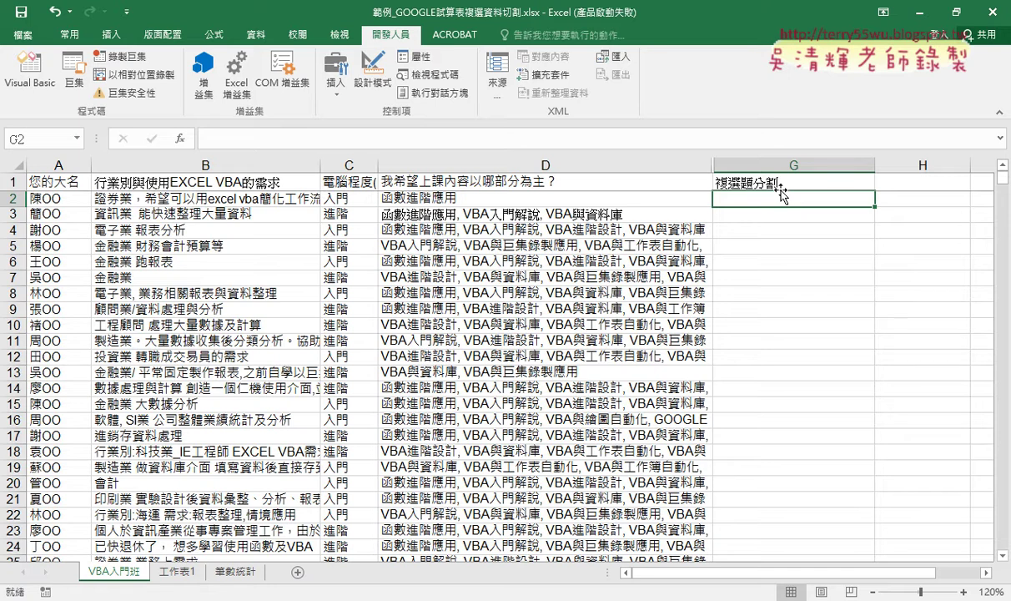
pyautogui.click(446, 198)
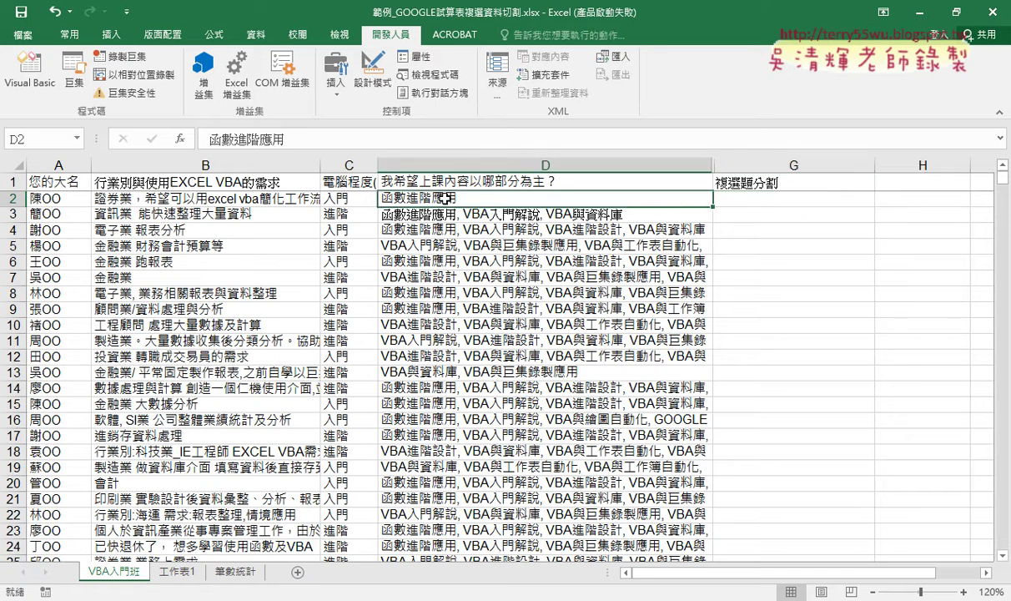
pyautogui.rightClick(447, 197)
pyautogui.click(475, 228)
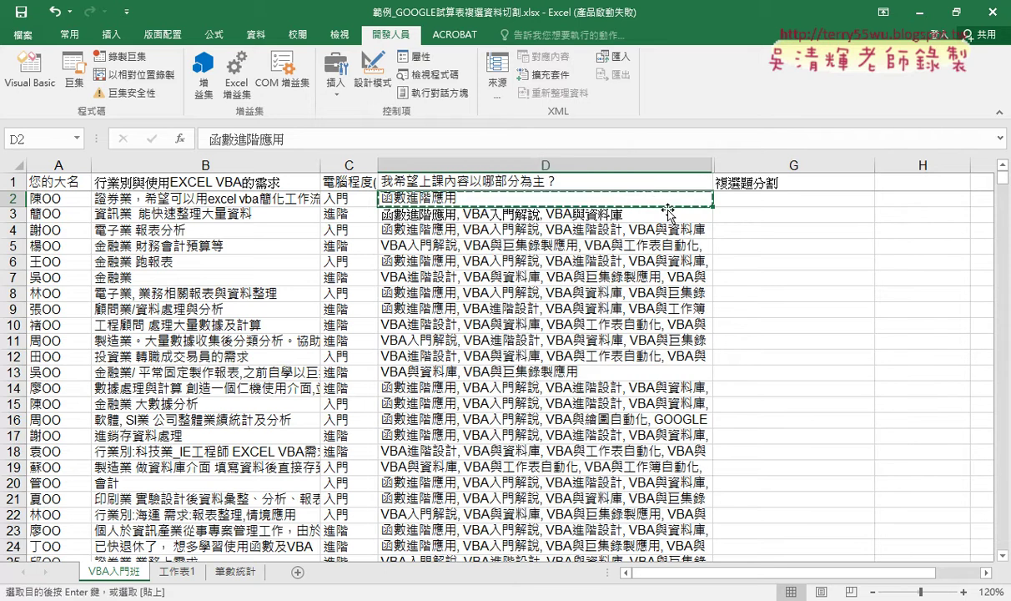
pyautogui.rightClick(748, 197)
pyautogui.click(764, 271)
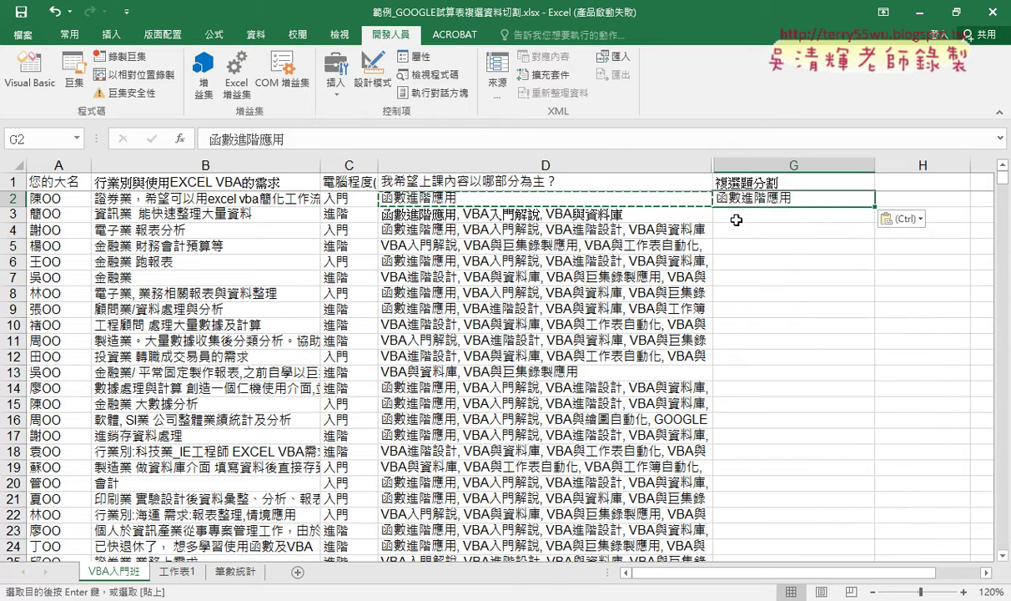
# - Copy the text 函數進階應用 from within D3 and paste it into G3
pyautogui.doubleClick(458, 214)
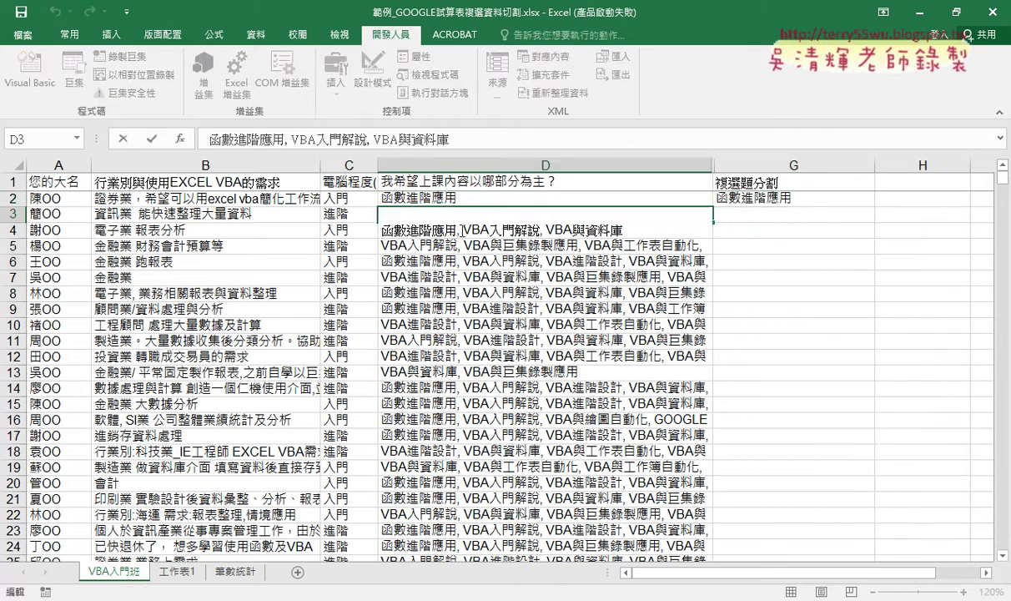
pyautogui.moveTo(463, 229); pyautogui.dragTo(382, 230)
pyautogui.rightClick(425, 233)
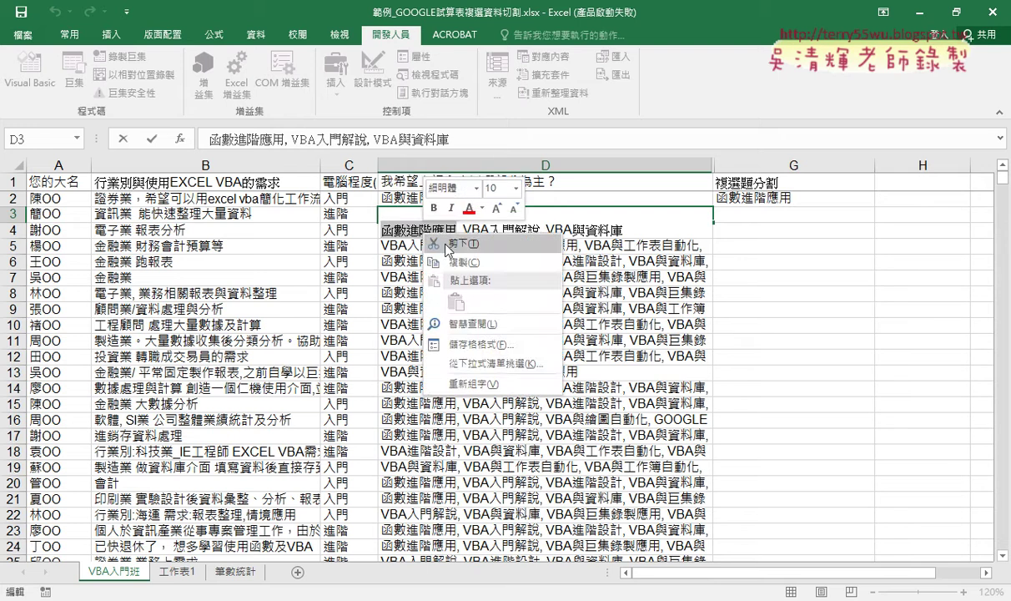
pyautogui.click(459, 262)
pyautogui.click(746, 215)
pyautogui.rightClick(748, 217)
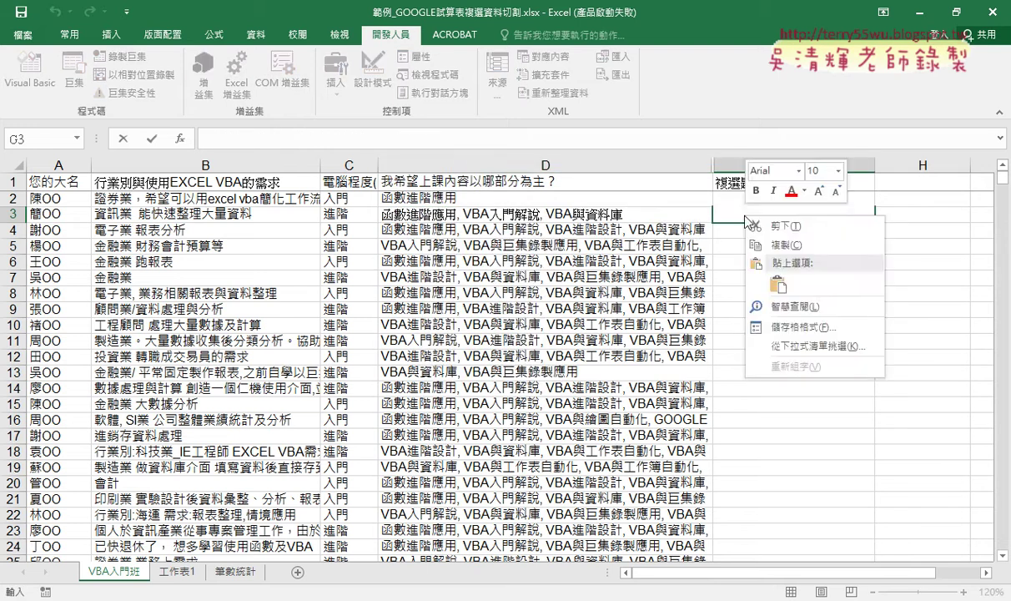
pyautogui.click(777, 285)
pyautogui.press('Return')
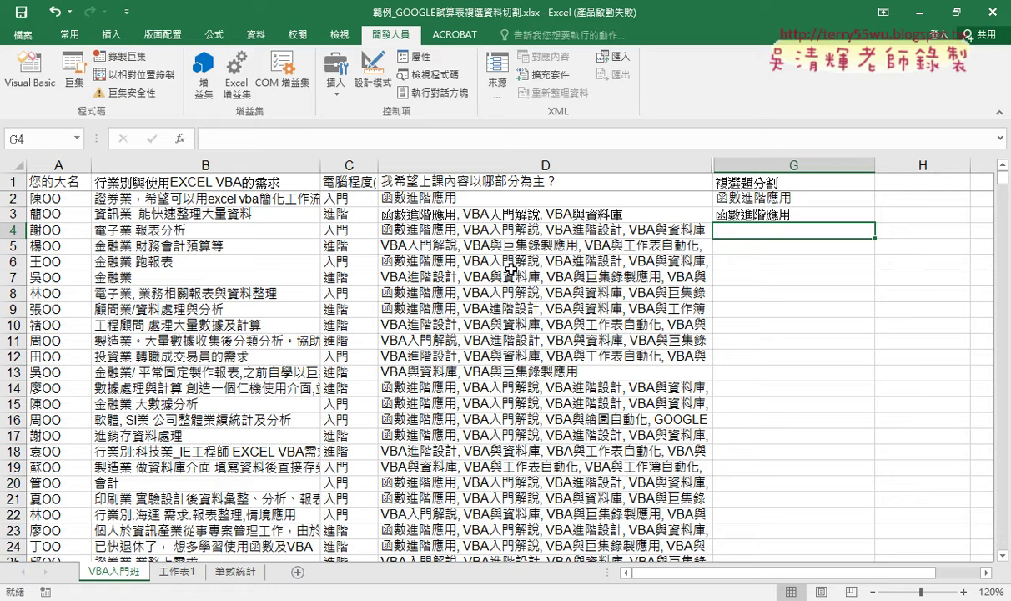
pyautogui.click(540, 217)
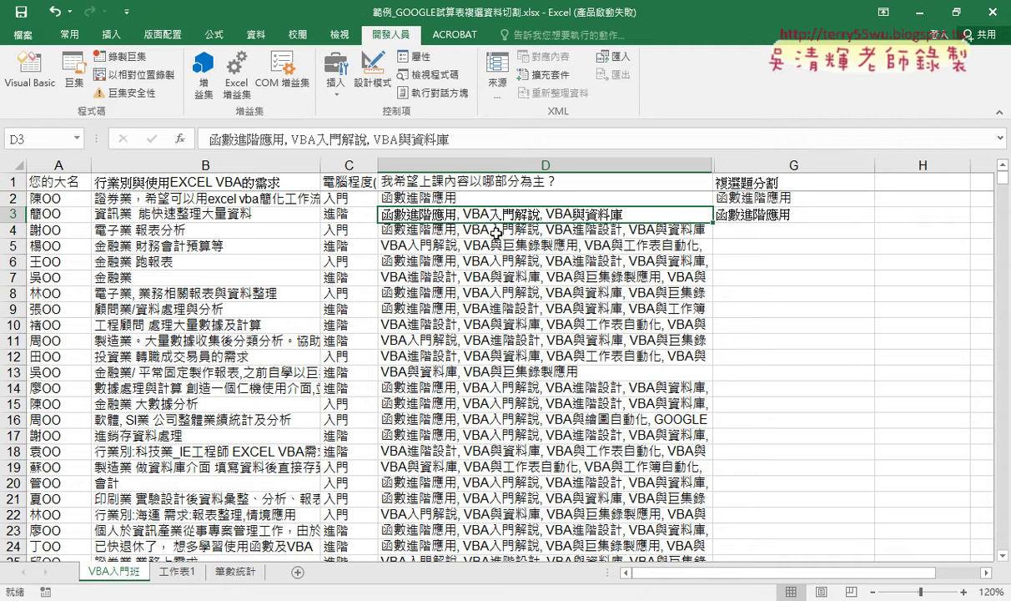
pyautogui.click(500, 165)
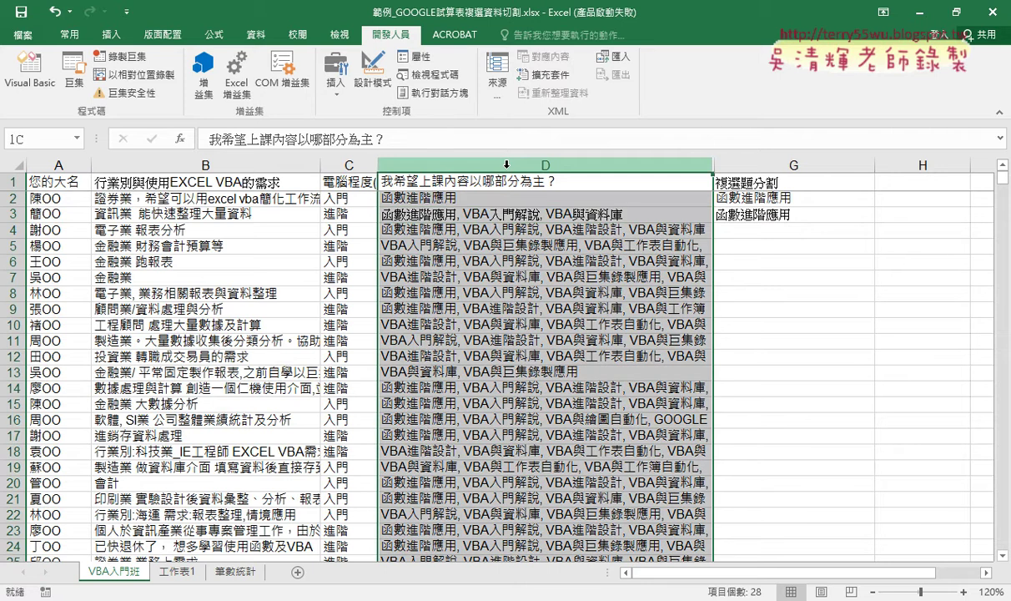
pyautogui.click(477, 219)
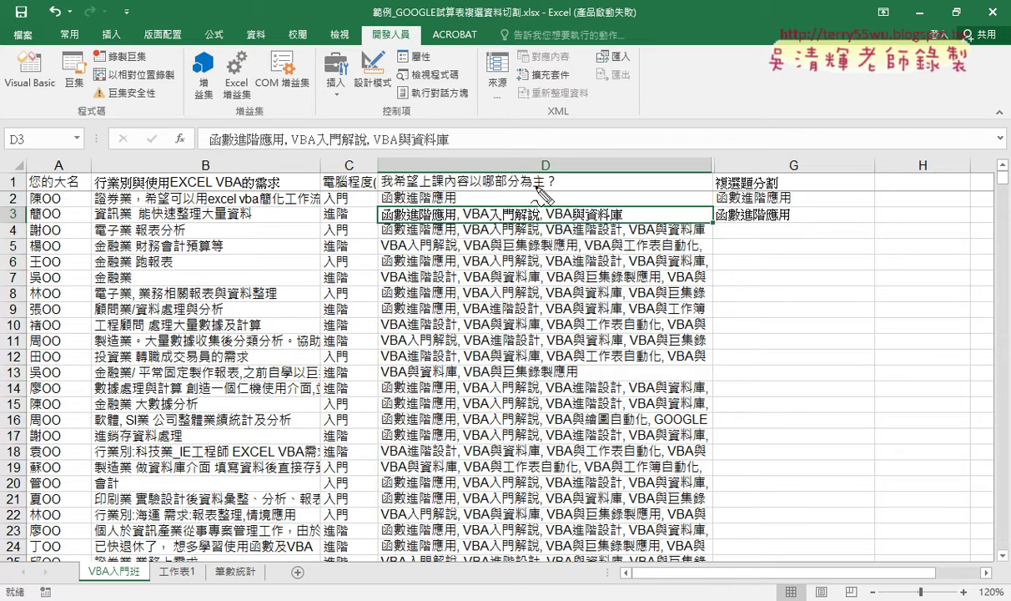
pyautogui.moveTo(367, 236); pyautogui.dragTo(635, 230)
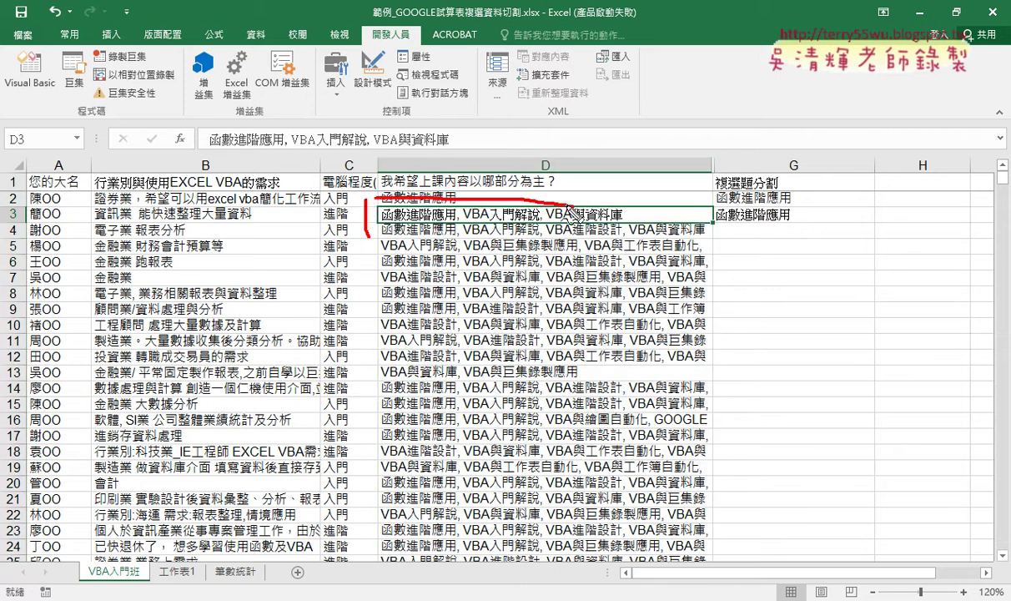
pyautogui.moveTo(557, 213); pyautogui.dragTo(727, 199)
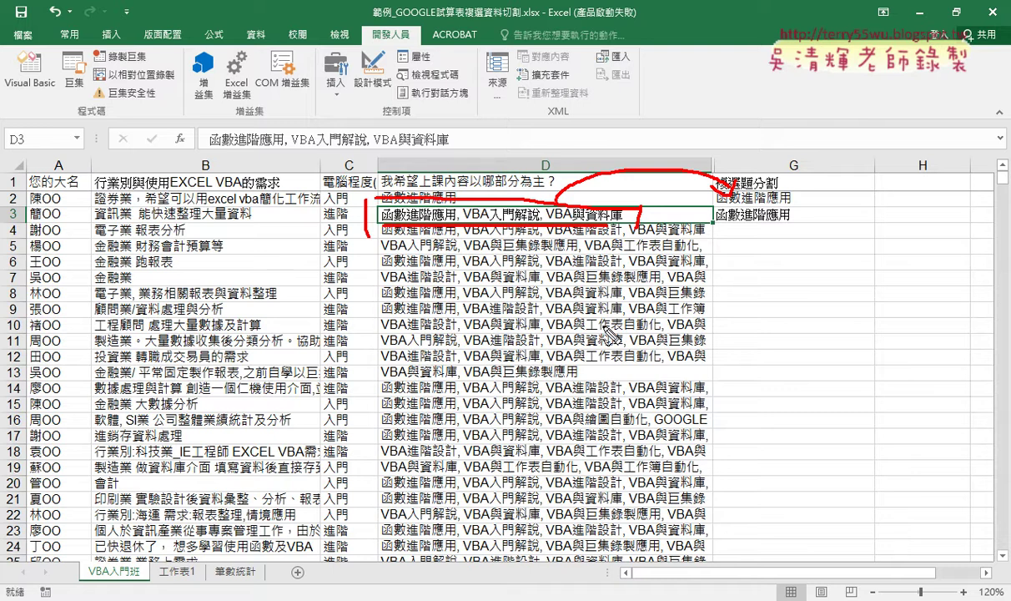
pyautogui.press('Escape')
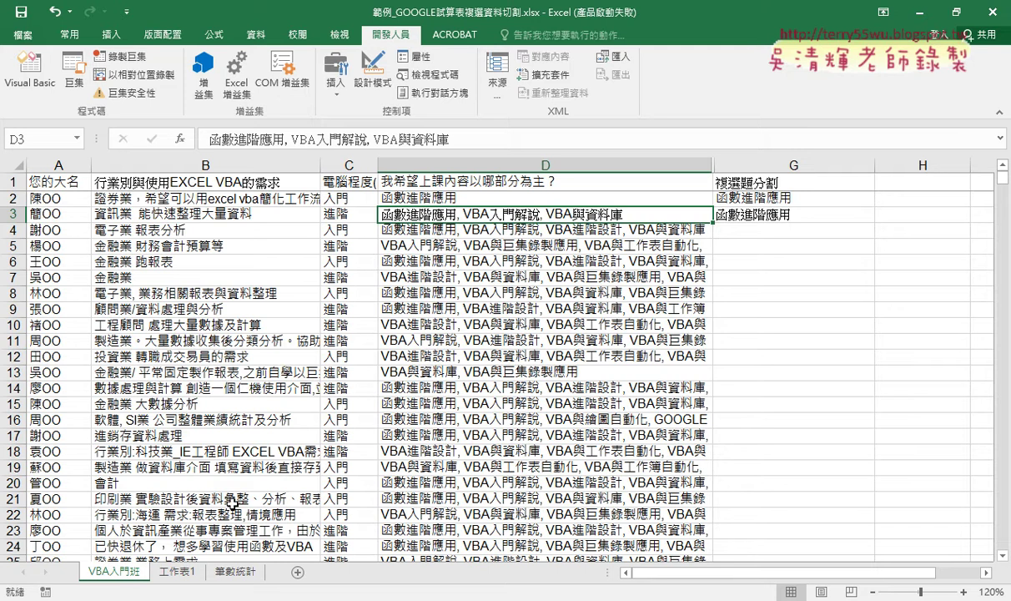
# - Insert sheet 工作表2, then go back to 工作表1 and select the split values in B1:B3
pyautogui.click(298, 572)
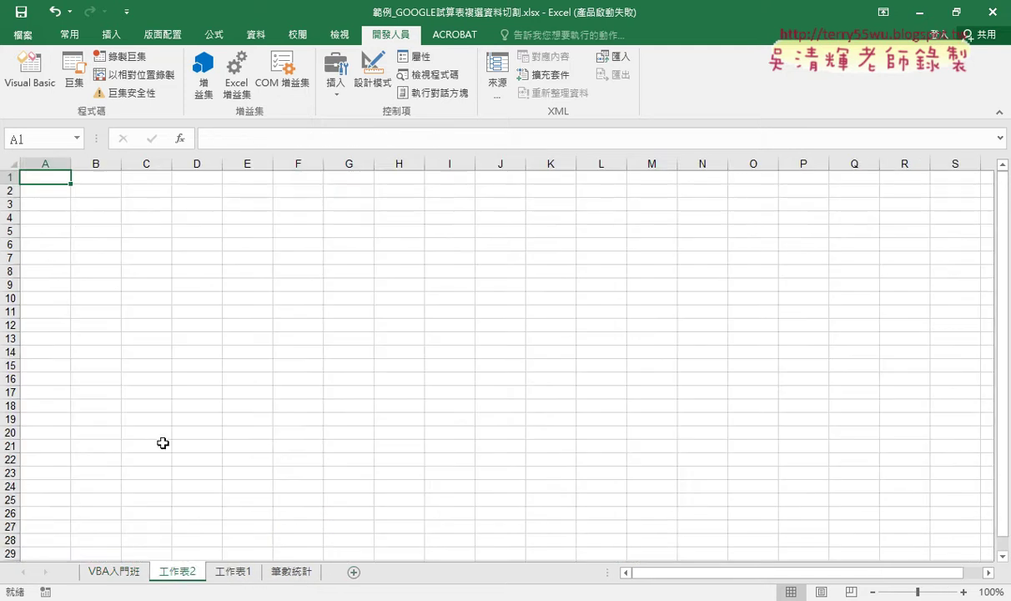
pyautogui.click(240, 572)
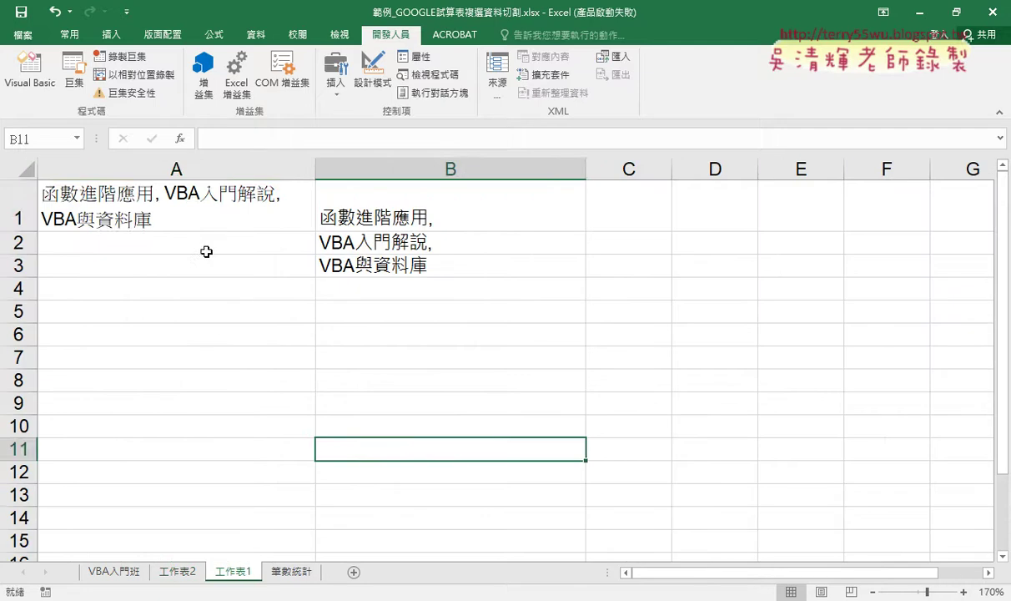
pyautogui.click(191, 202)
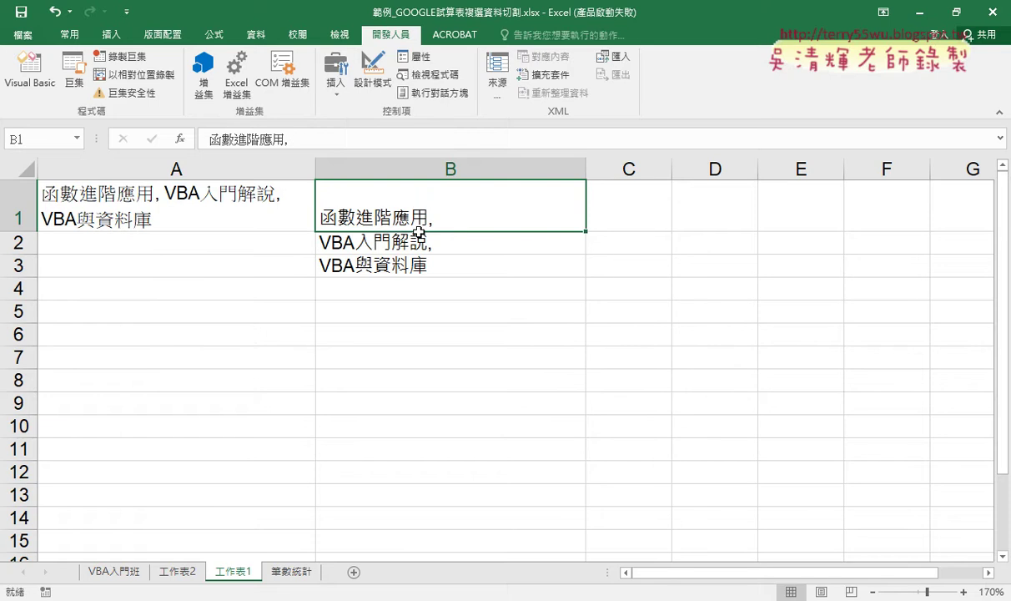
pyautogui.moveTo(418, 206); pyautogui.dragTo(421, 265)
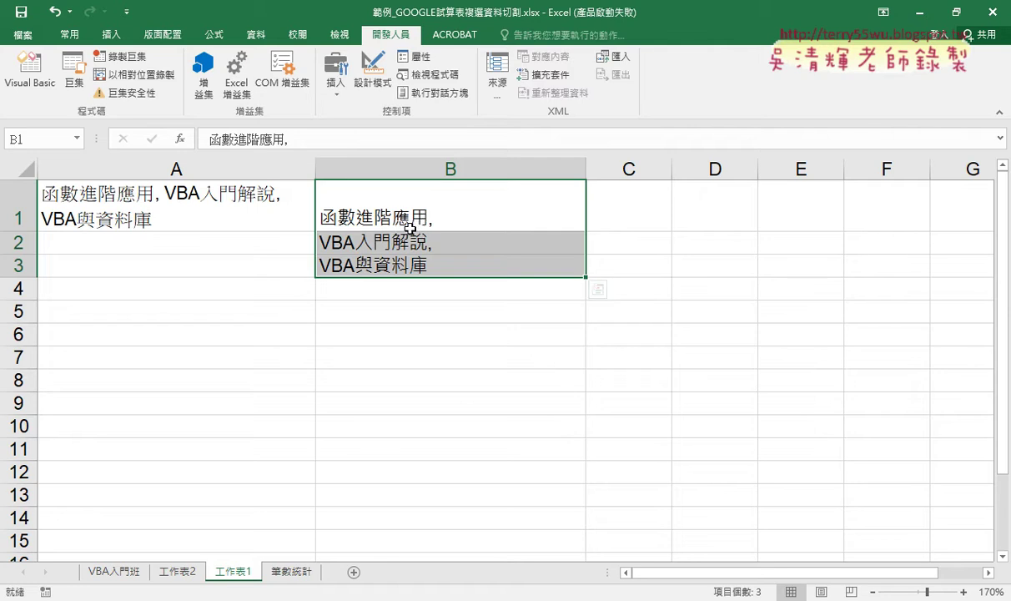
# - Clear B1:B3 and run the 資料切割 macro with F5, then review its split-and-loop code
pyautogui.press('Delete')
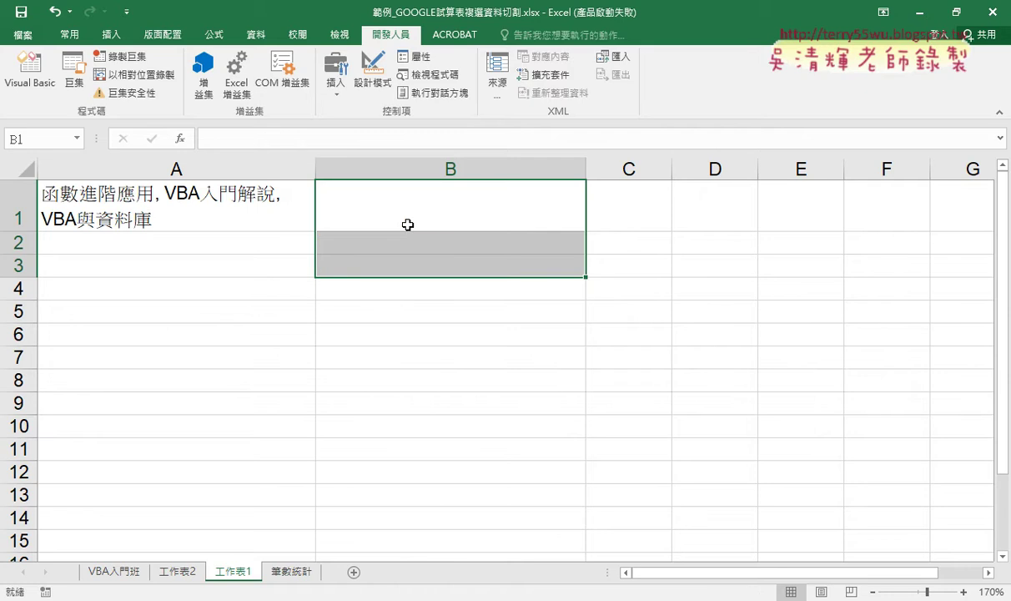
pyautogui.click(29, 71)
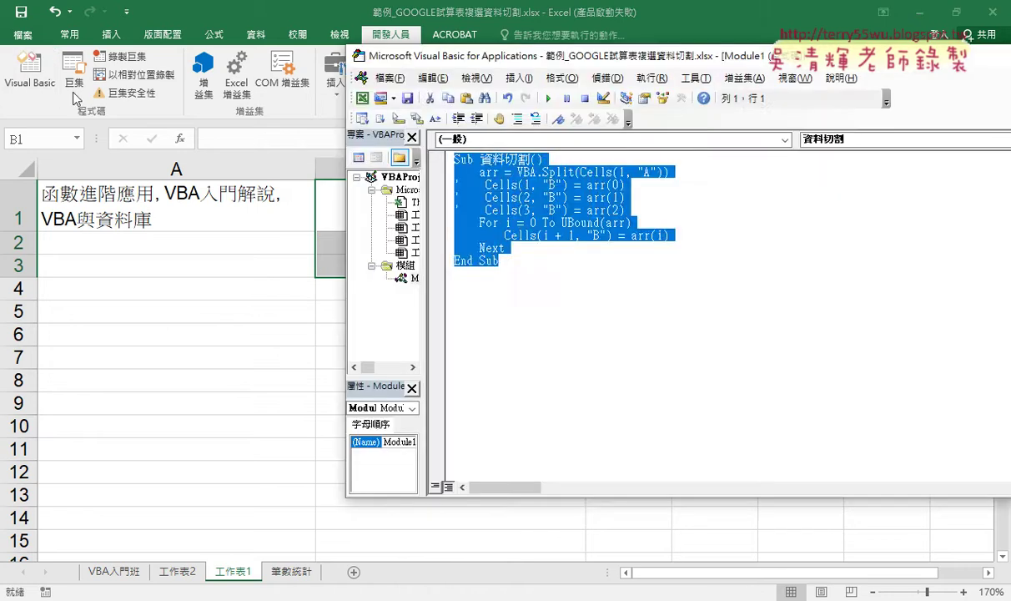
pyautogui.click(505, 247)
pyautogui.moveTo(523, 56); pyautogui.dragTo(769, 56)
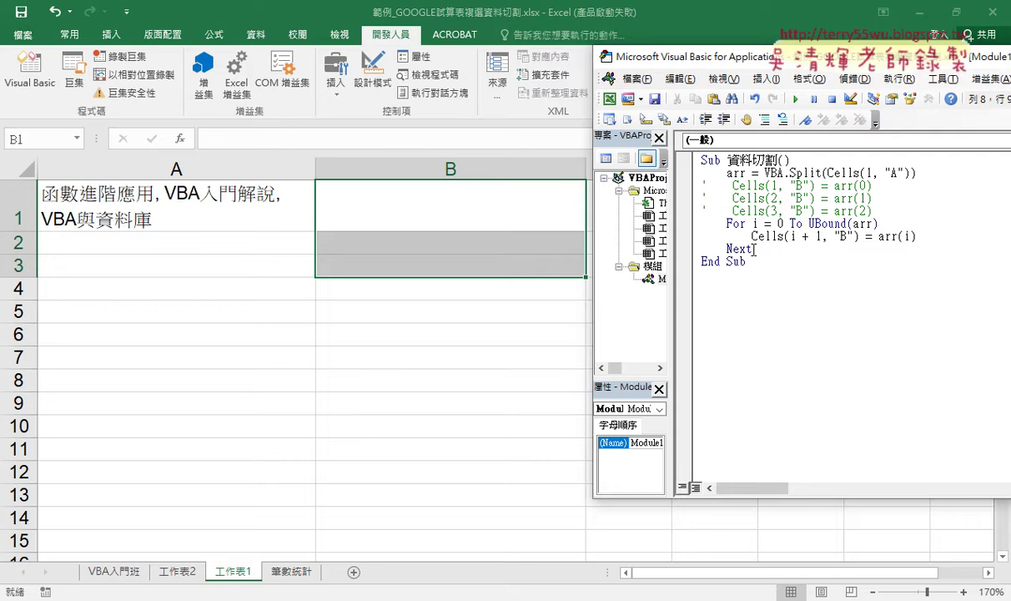
pyautogui.press('F5')
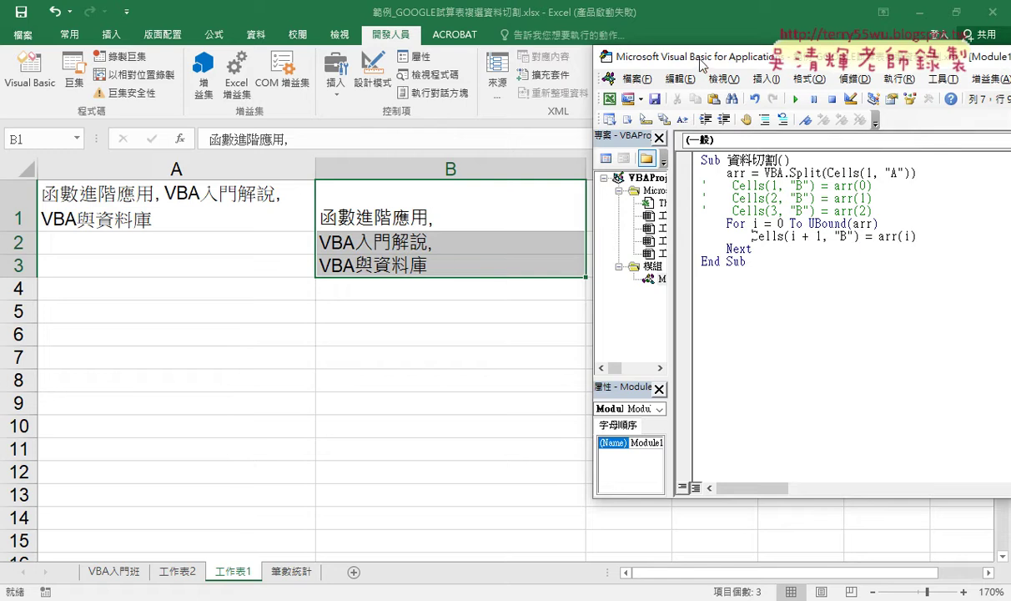
pyautogui.moveTo(703, 64); pyautogui.dragTo(561, 65)
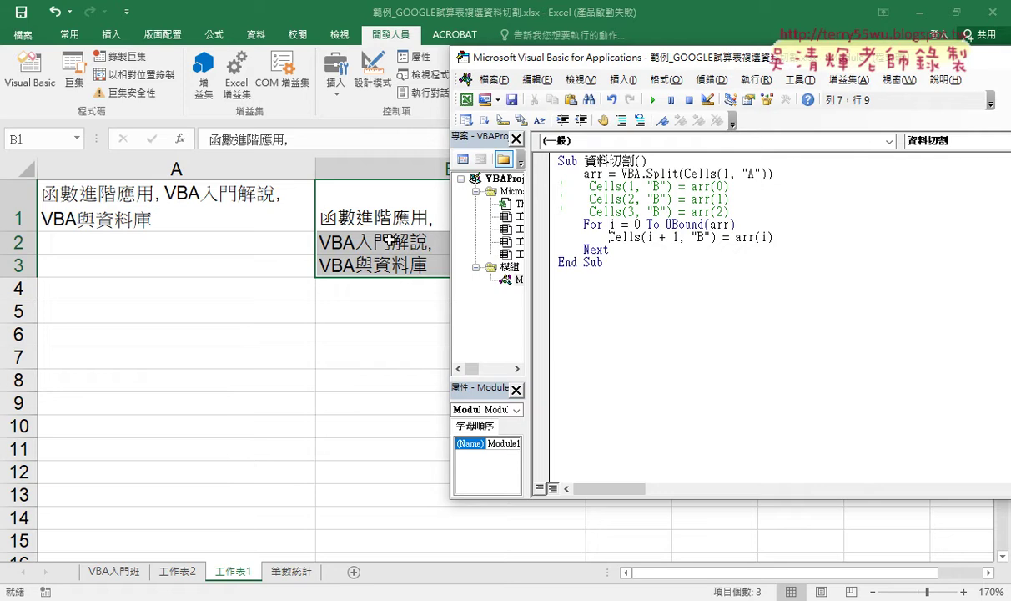
pyautogui.moveTo(632, 249); pyautogui.dragTo(552, 174)
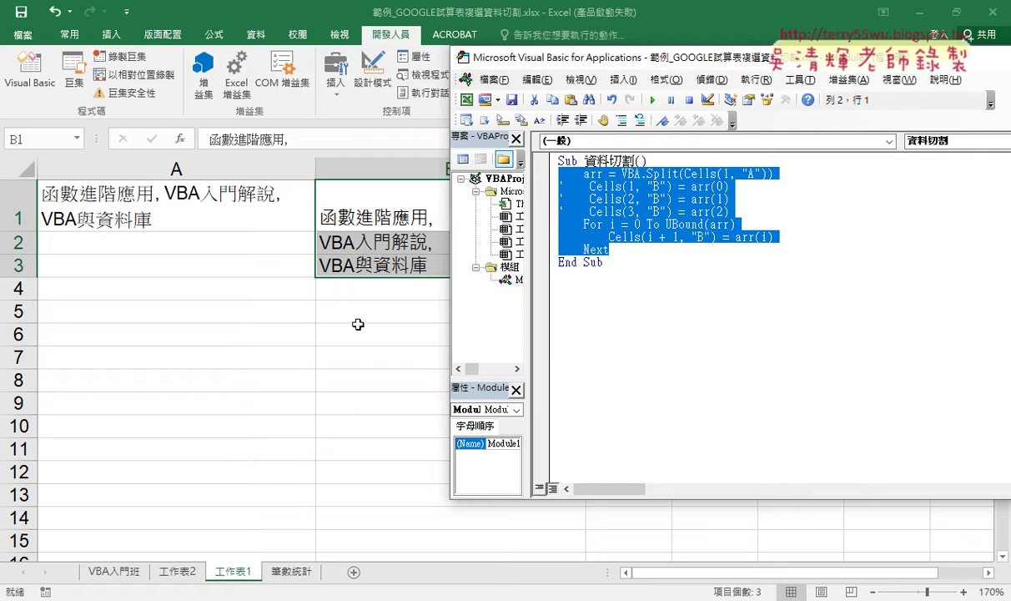
# - Clear B1:B3 and delete sheets 工作表1 and 工作表2
pyautogui.click(317, 406)
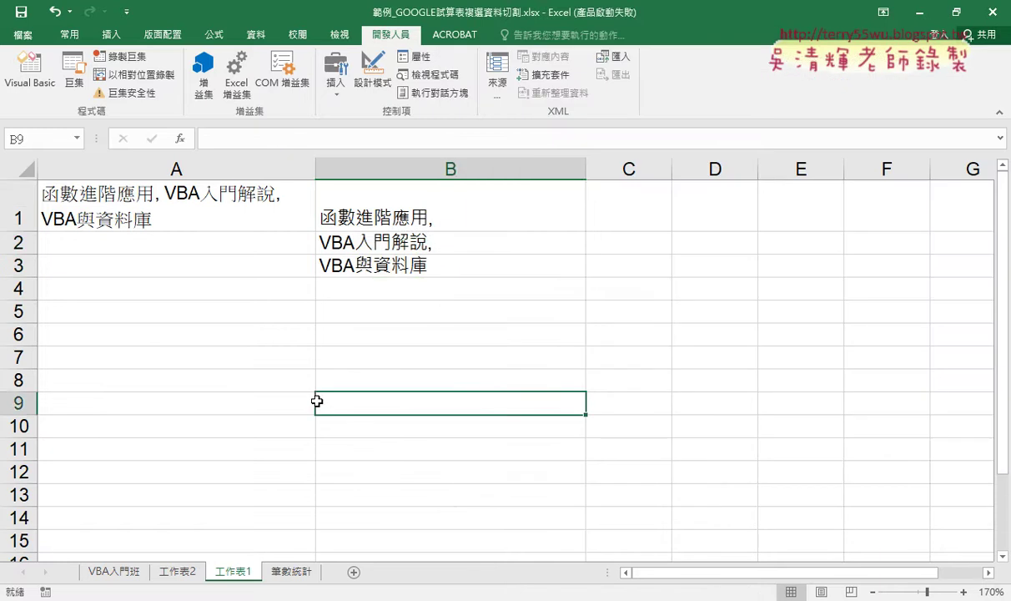
pyautogui.moveTo(389, 204); pyautogui.dragTo(384, 262)
pyautogui.press('Delete')
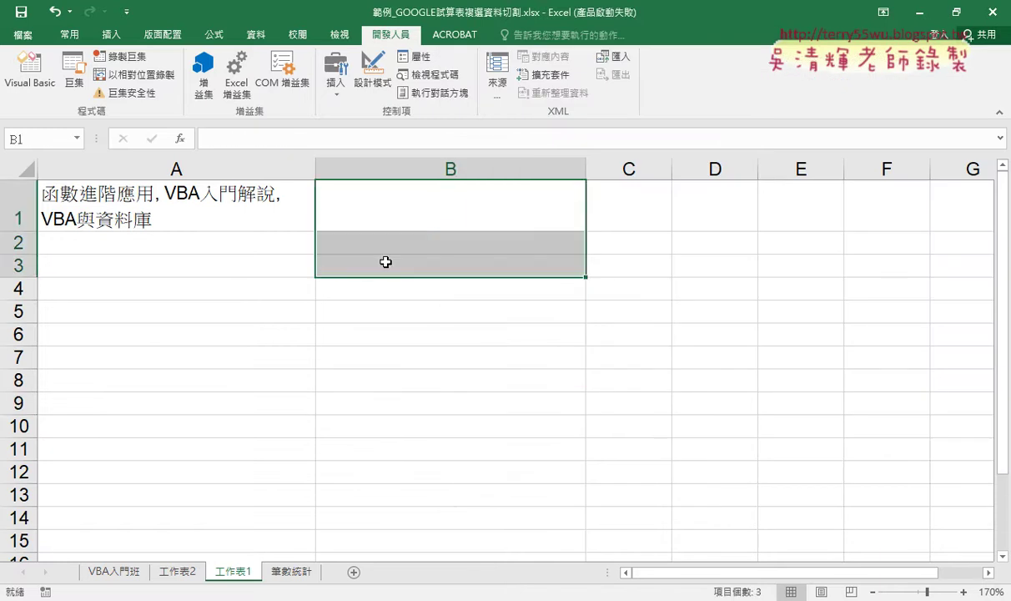
pyautogui.rightClick(236, 572)
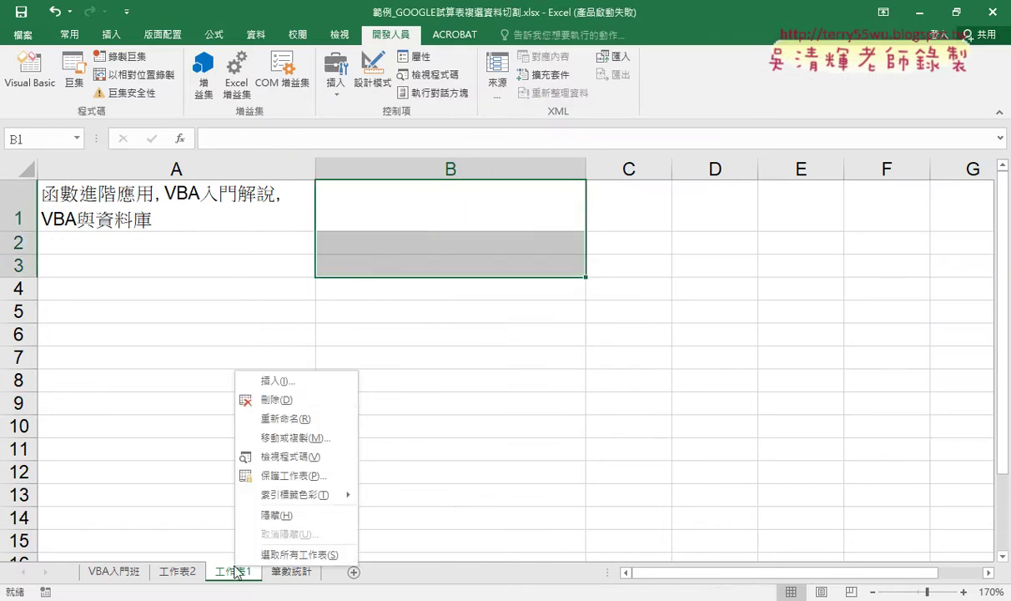
pyautogui.click(276, 396)
pyautogui.click(472, 354)
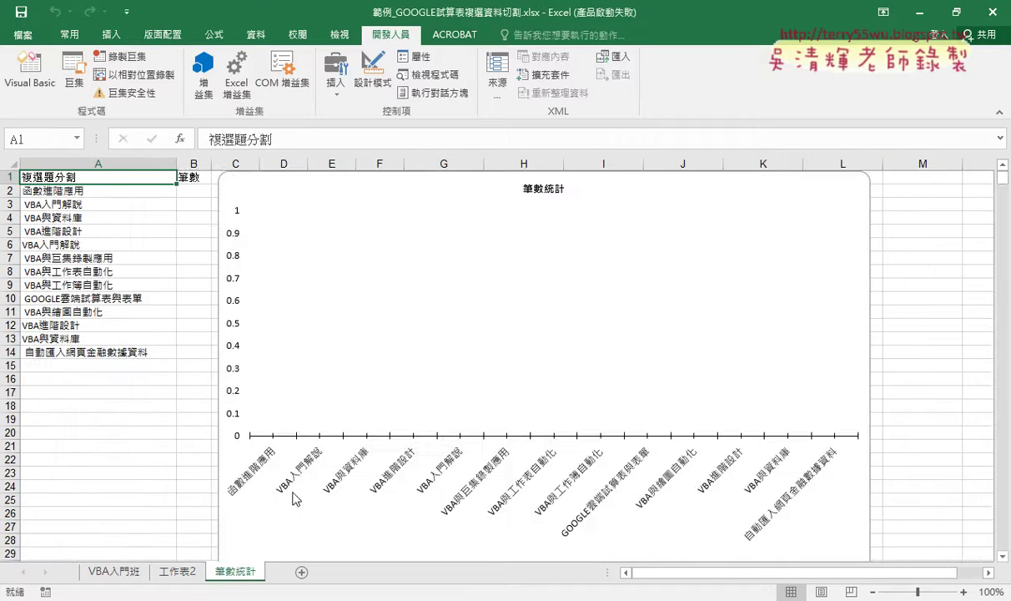
pyautogui.rightClick(177, 572)
pyautogui.click(242, 389)
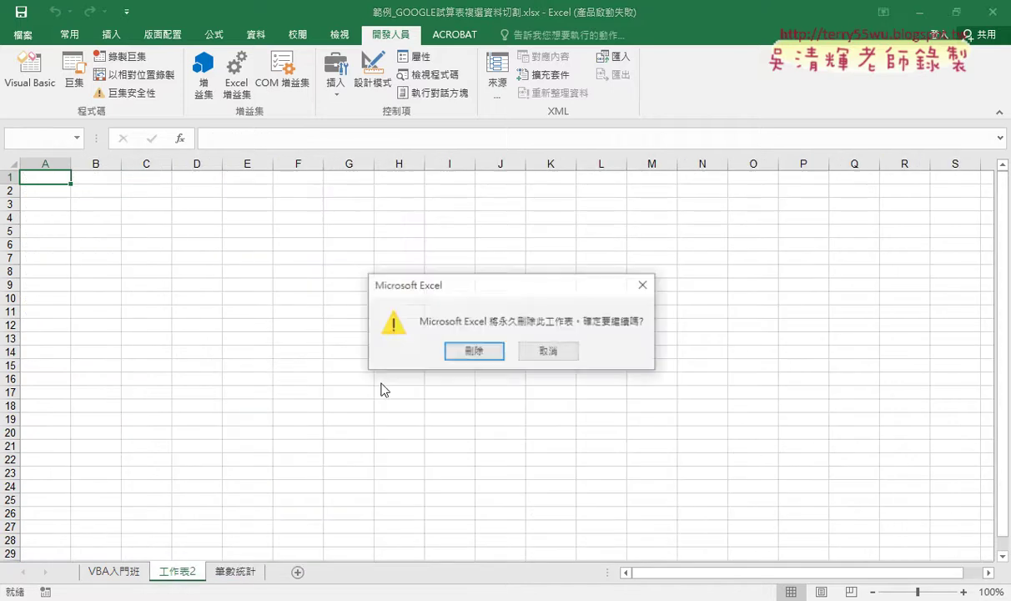
pyautogui.click(472, 351)
# - Copy D3's topics from the VBA入門班 sheet into A1 of a new sheet 工作表3
pyautogui.click(113, 573)
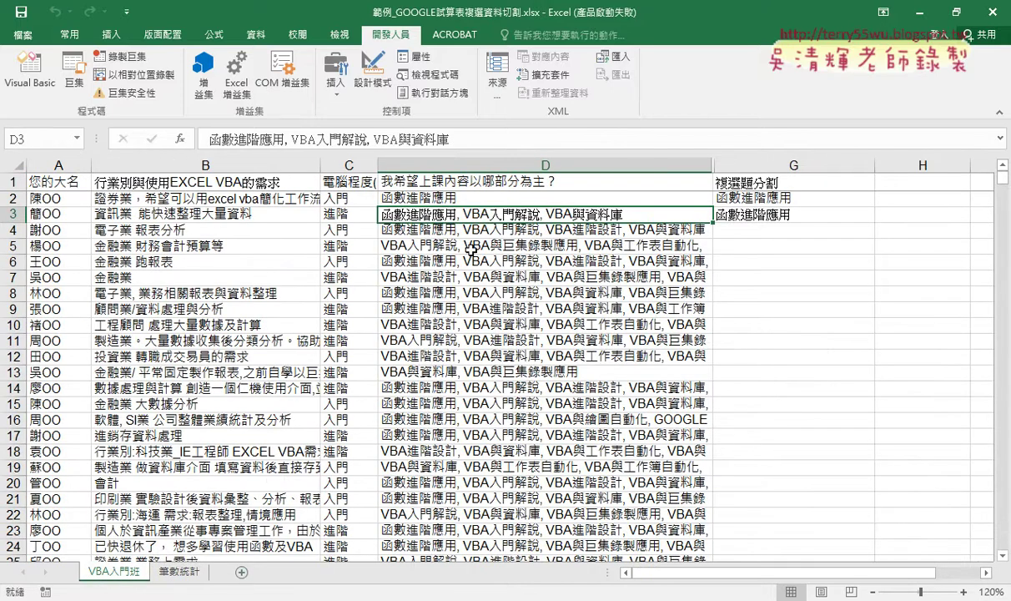
pyautogui.hotkey('ctrl', 'c')
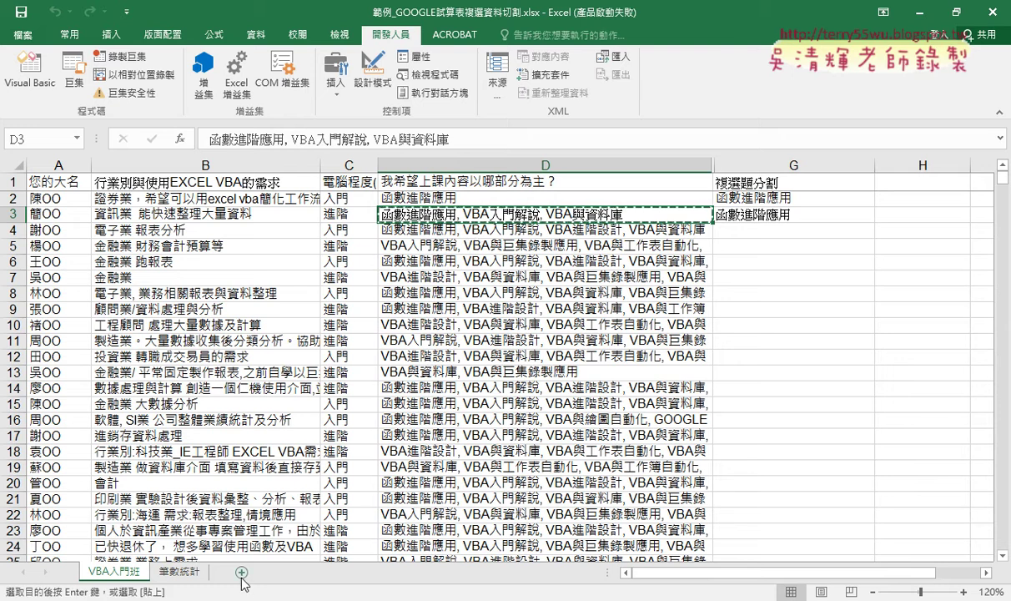
pyautogui.click(297, 572)
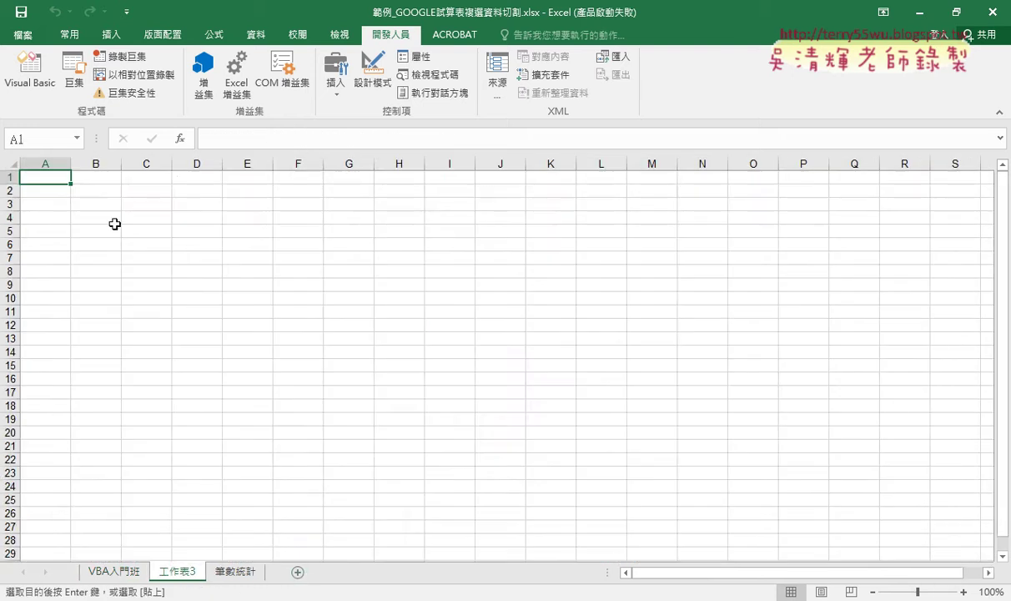
pyautogui.hotkey('ctrl', 'v')
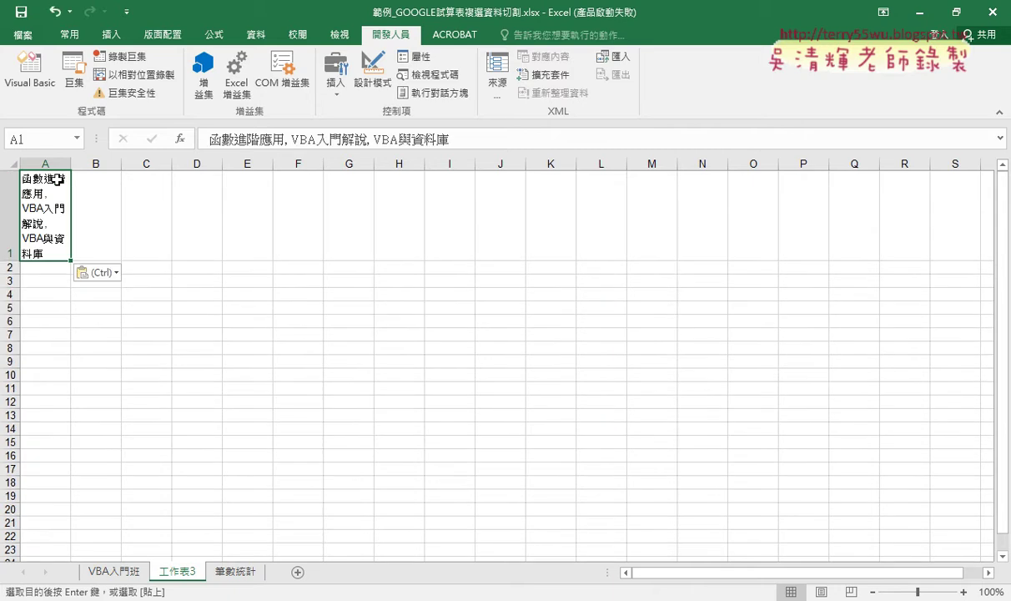
# - Widen columns A and B, zoom to 150%, and select B1:B3 before reopening the code
pyautogui.moveTo(71, 164); pyautogui.dragTo(175, 163)
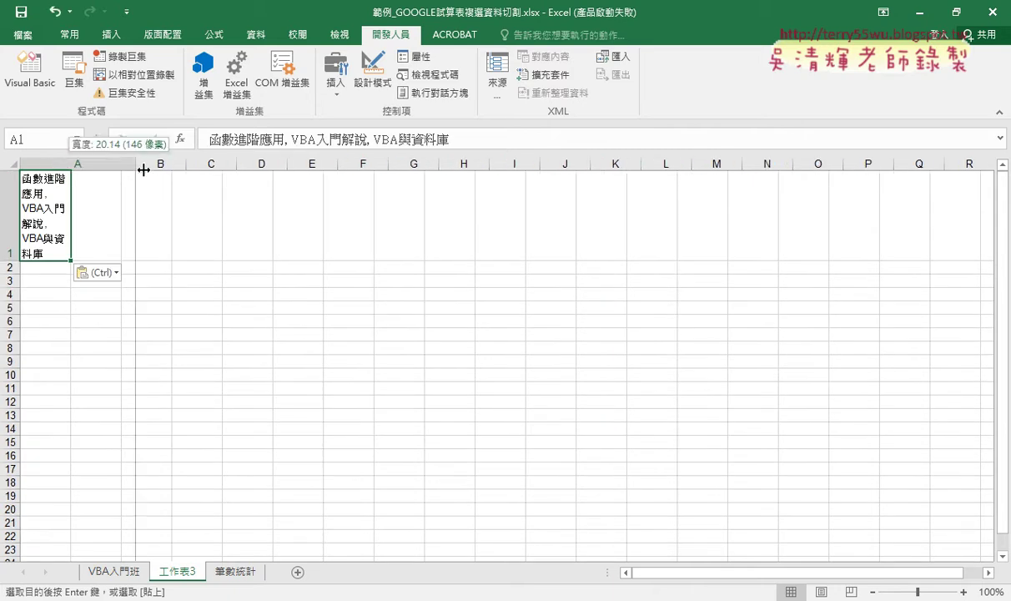
pyautogui.click(963, 591)
pyautogui.click(963, 592)
pyautogui.click(963, 592)
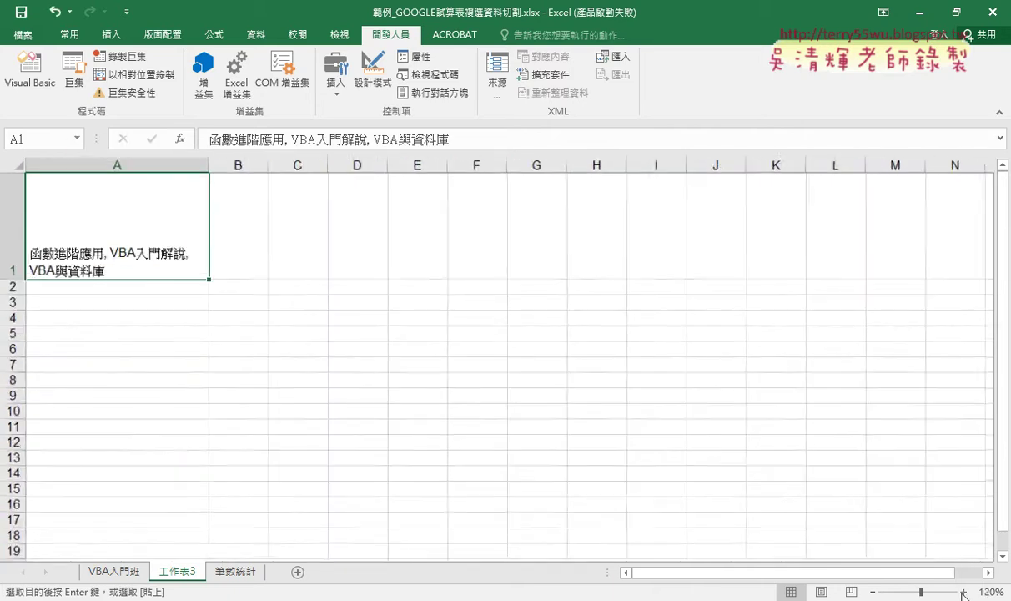
pyautogui.click(964, 591)
pyautogui.click(963, 591)
pyautogui.moveTo(341, 168); pyautogui.dragTo(423, 169)
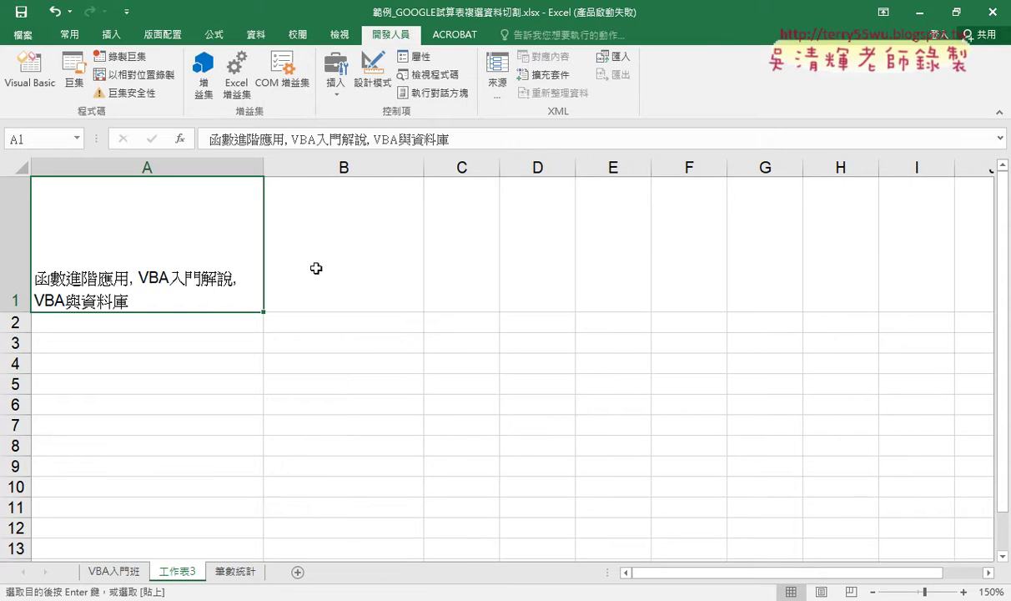
pyautogui.moveTo(331, 239)
pyautogui.mouseDown()
pyautogui.moveTo(347, 351)
pyautogui.moveTo(354, 344)
pyautogui.mouseUp()
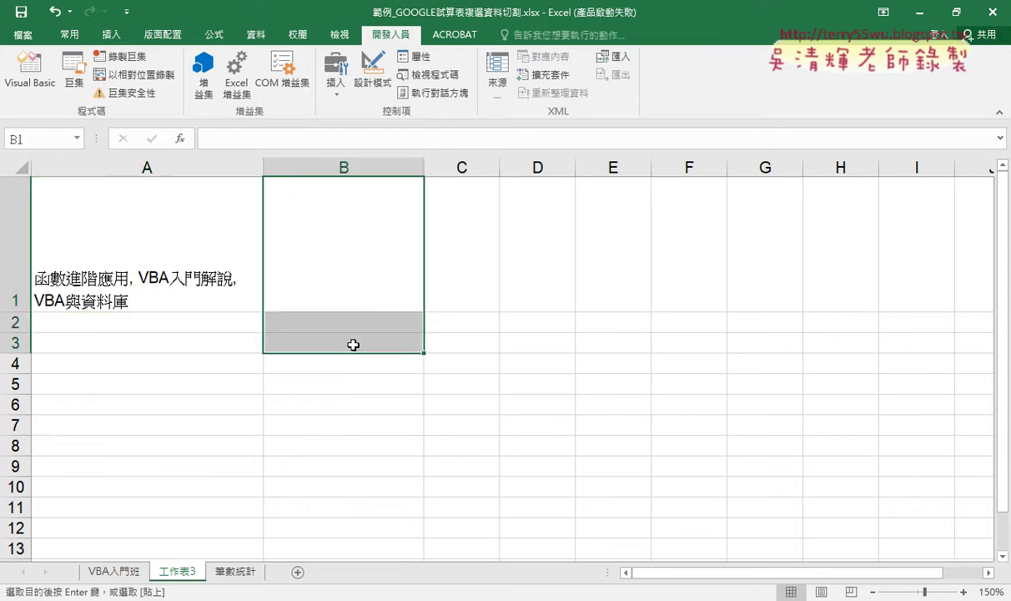
pyautogui.click(45, 71)
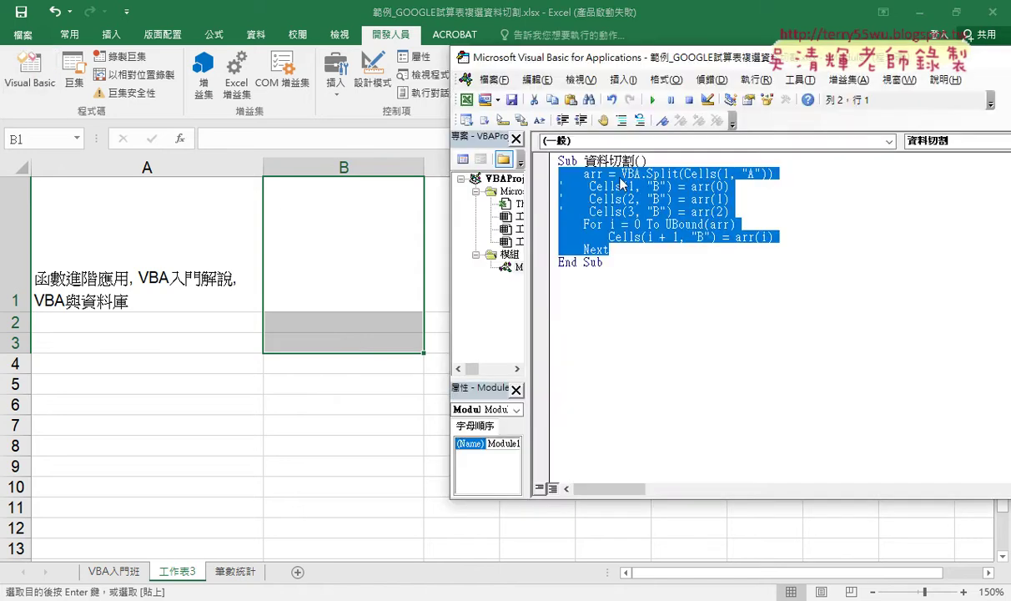
# - Copy the macro name 資料切割, then remove Module1 without exporting it
pyautogui.moveTo(584, 161); pyautogui.dragTo(632, 160)
pyautogui.rightClick(630, 170)
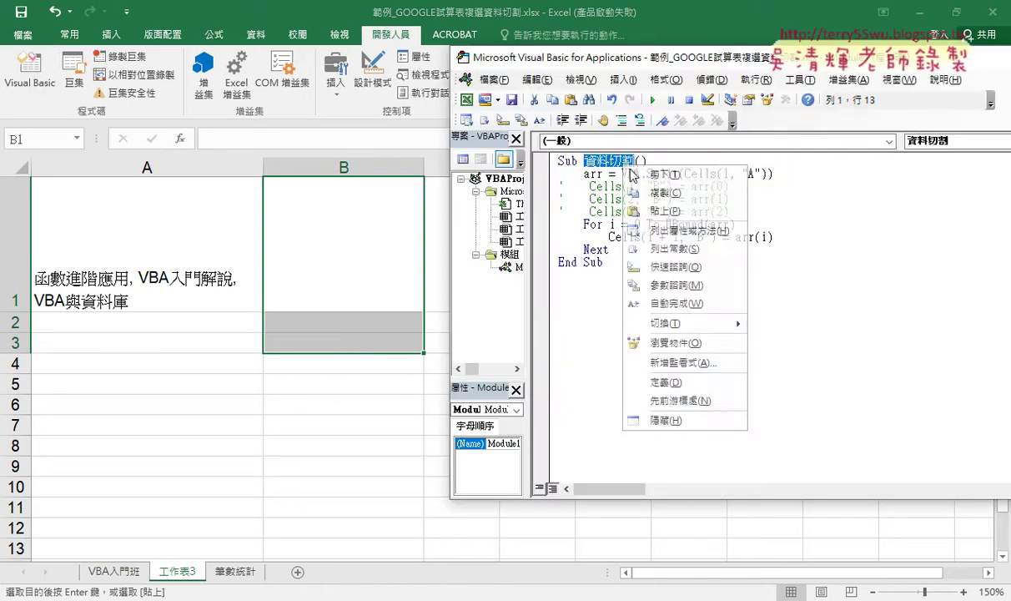
pyautogui.click(627, 192)
pyautogui.rightClick(509, 275)
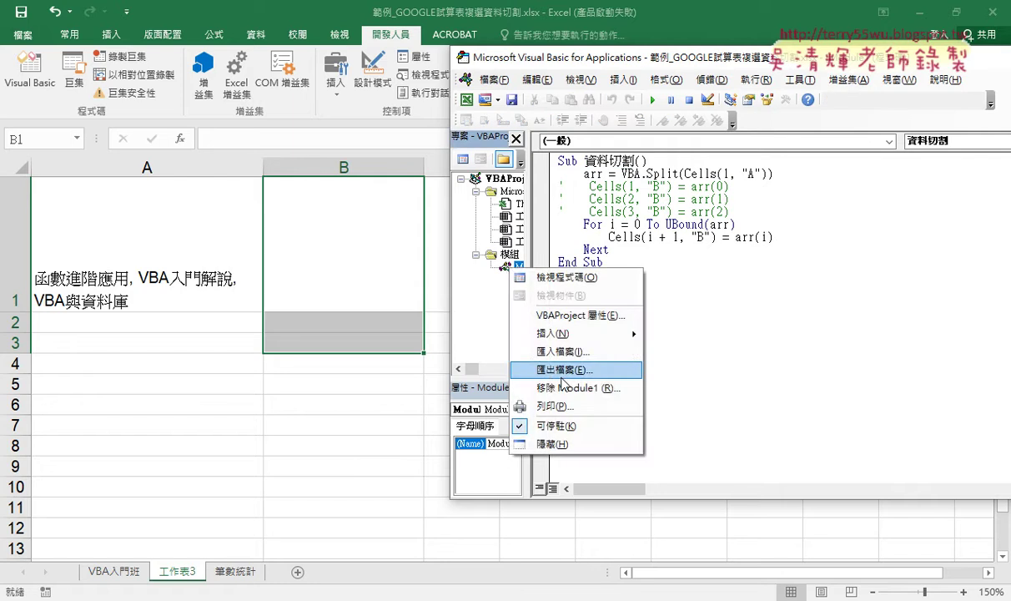
pyautogui.click(523, 368)
pyautogui.click(500, 366)
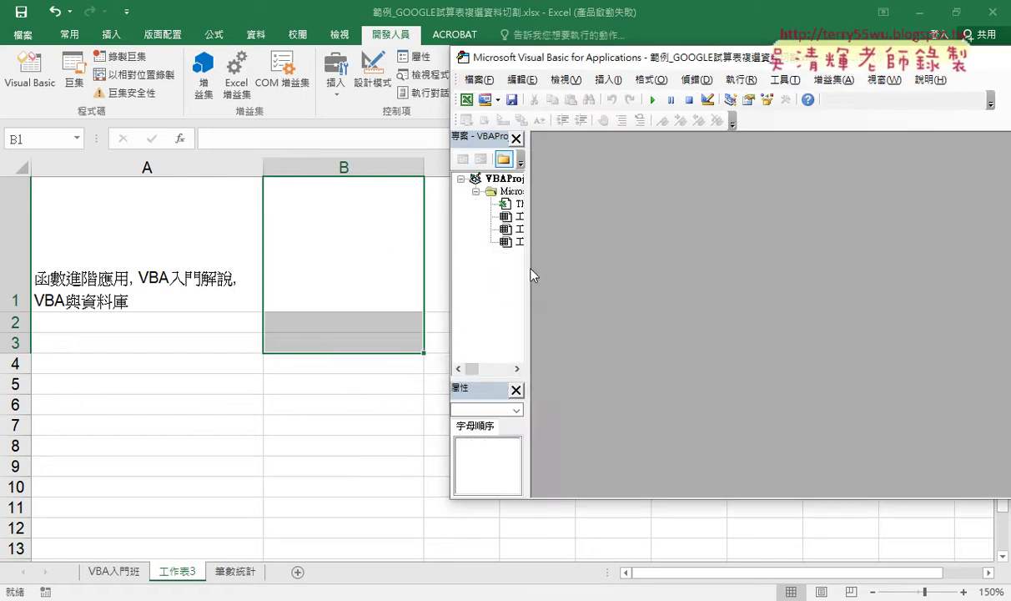
# - Insert a new module and declare an empty 'Sub 資料切割' procedure
pyautogui.moveTo(530, 275); pyautogui.dragTo(623, 271)
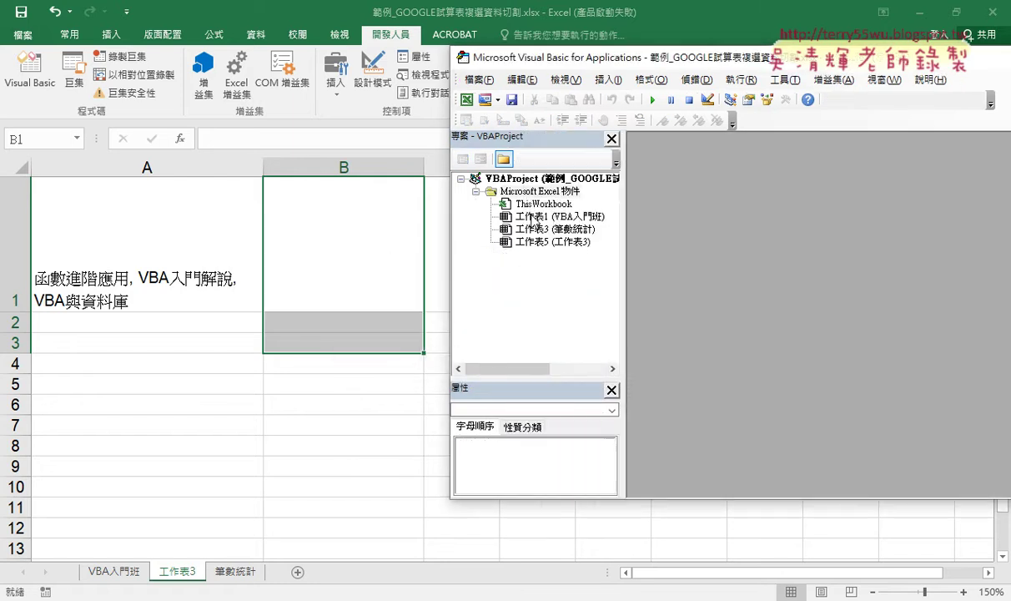
pyautogui.rightClick(526, 218)
pyautogui.click(710, 299)
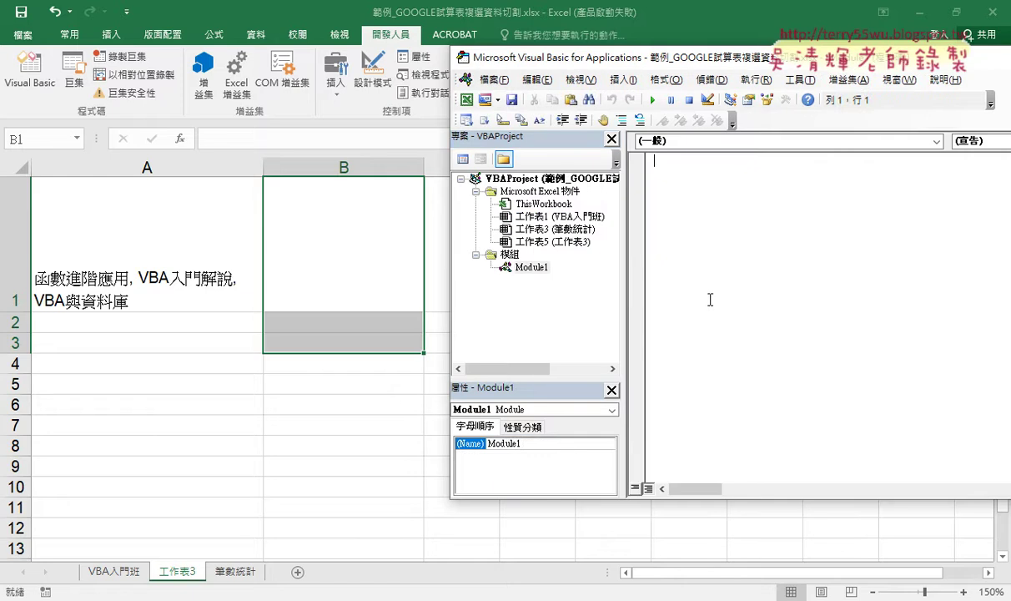
pyautogui.write('sub ')
pyautogui.write('資料切割')
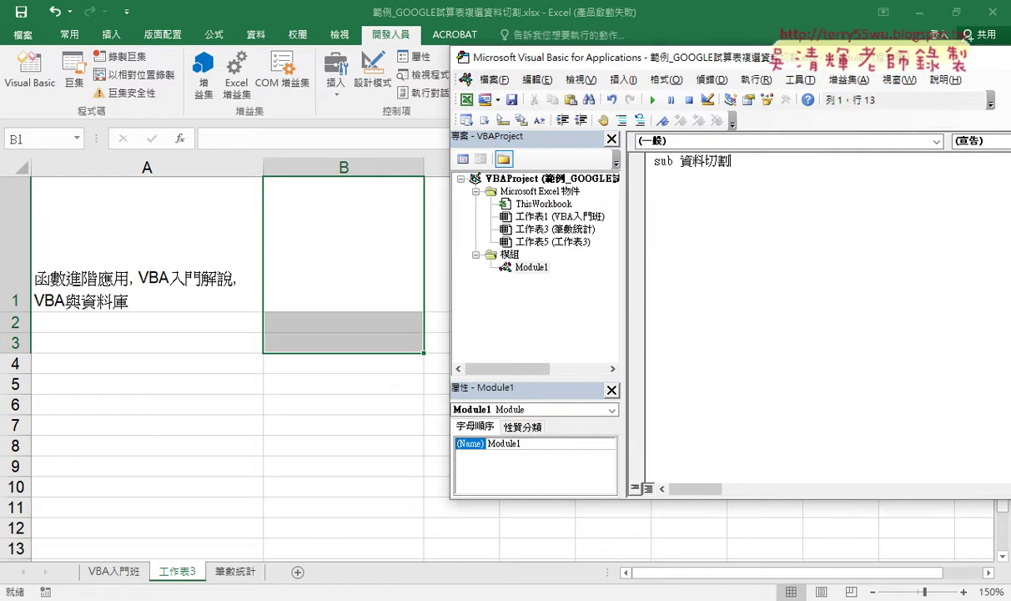
pyautogui.press('Return')
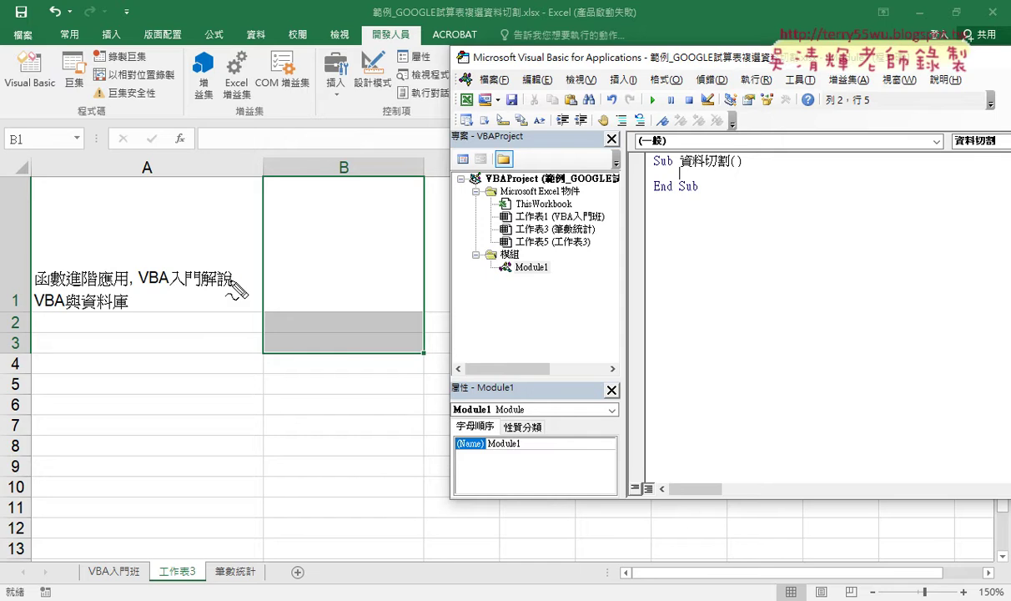
# - Mark the commas in A1's text in red and underline its separate course names
pyautogui.moveTo(124, 285)
pyautogui.mouseDown()
pyautogui.moveTo(137, 286)
pyautogui.moveTo(127, 288)
pyautogui.mouseUp()
pyautogui.moveTo(235, 260); pyautogui.dragTo(237, 289)
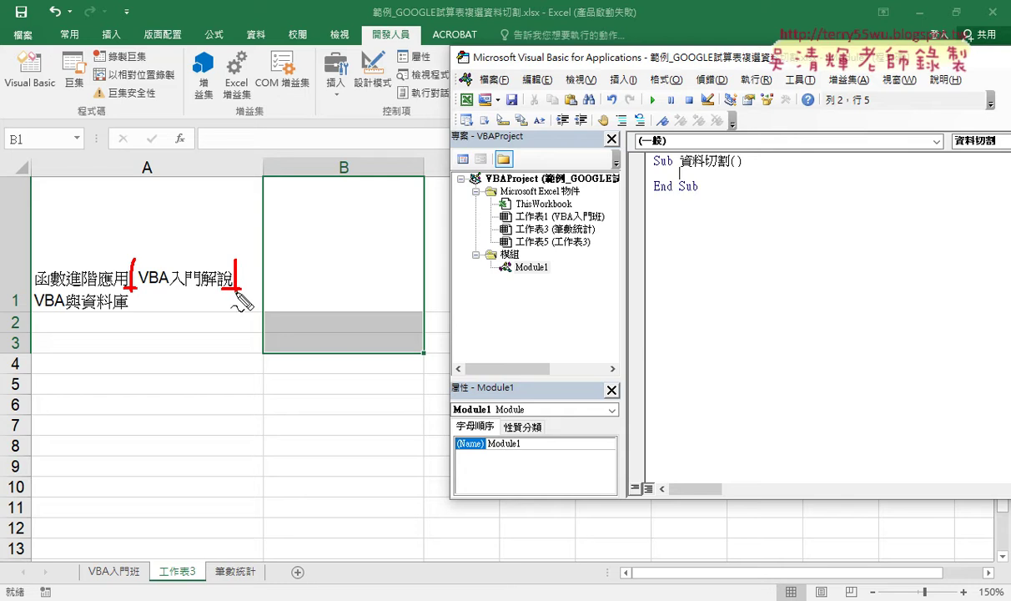
pyautogui.moveTo(143, 289); pyautogui.dragTo(241, 290)
pyautogui.moveTo(60, 289); pyautogui.dragTo(113, 288)
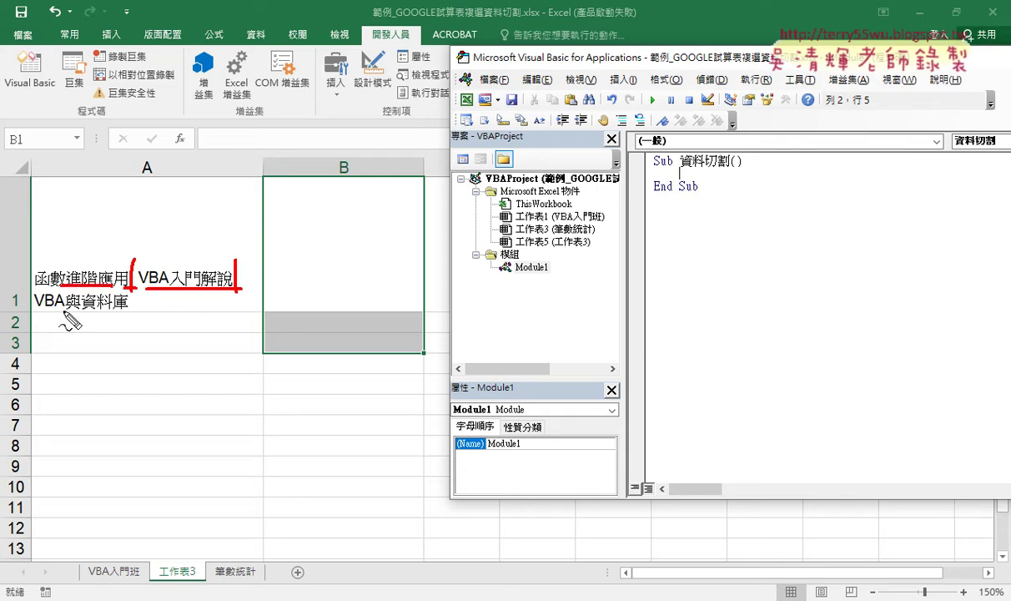
pyautogui.moveTo(60, 309); pyautogui.dragTo(109, 310)
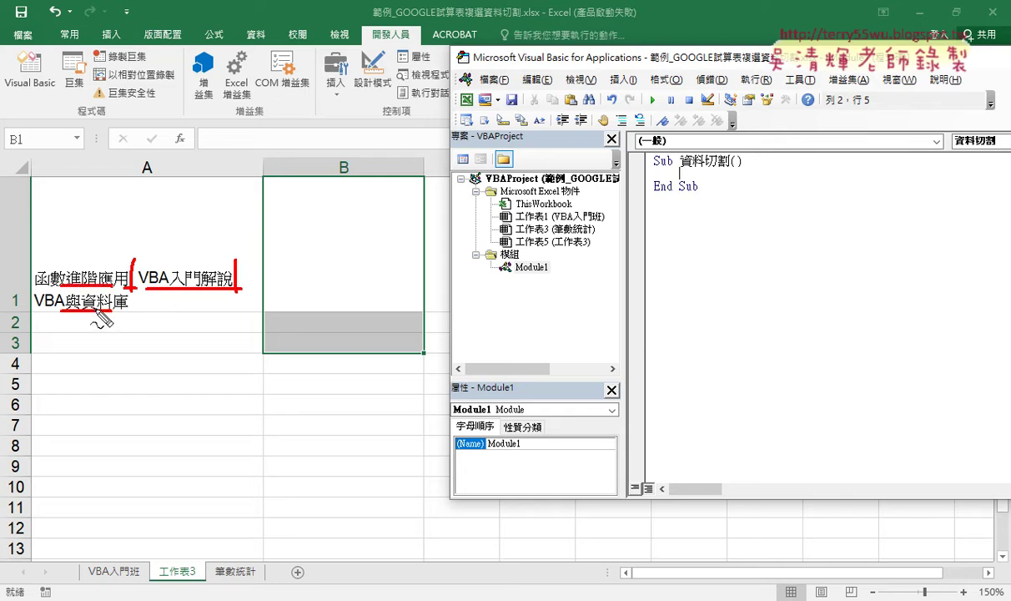
# - Draw an arrow from A1 to a circled area in column B and write arr(0) there
pyautogui.moveTo(245, 288); pyautogui.dragTo(299, 293)
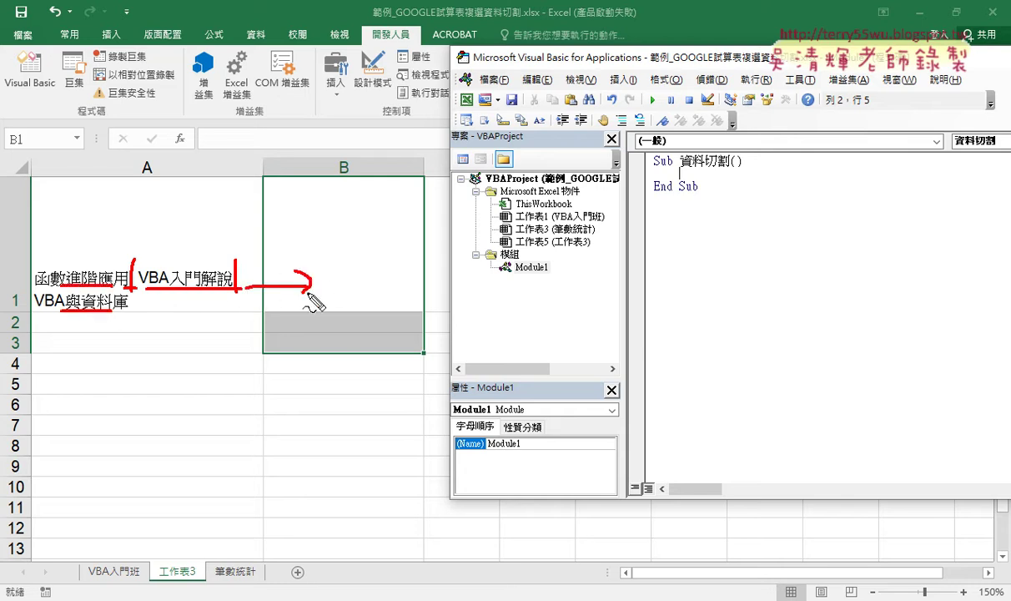
pyautogui.moveTo(367, 264); pyautogui.dragTo(370, 306)
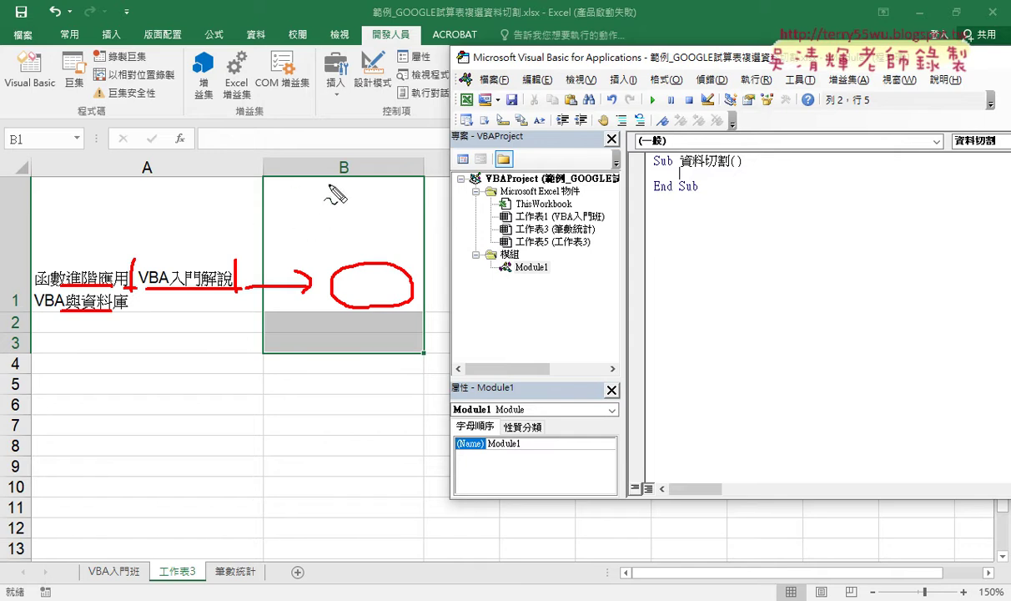
pyautogui.moveTo(332, 187); pyautogui.dragTo(350, 214)
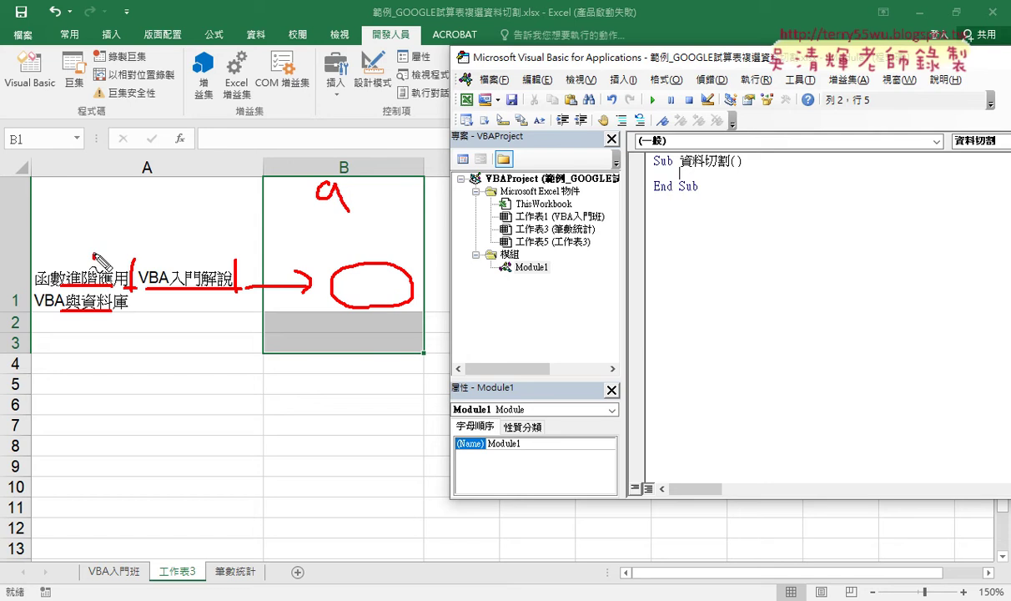
pyautogui.moveTo(338, 190)
pyautogui.mouseDown()
pyautogui.moveTo(337, 208)
pyautogui.moveTo(352, 185)
pyautogui.moveTo(360, 200)
pyautogui.moveTo(373, 184)
pyautogui.mouseUp()
pyautogui.moveTo(318, 209); pyautogui.dragTo(374, 206)
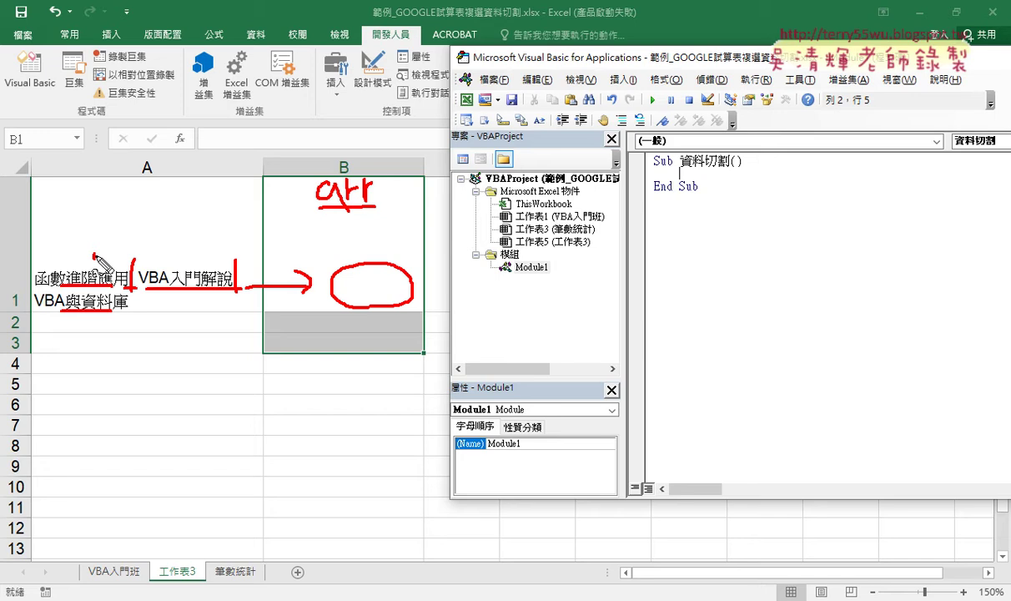
pyautogui.moveTo(387, 167); pyautogui.dragTo(382, 205)
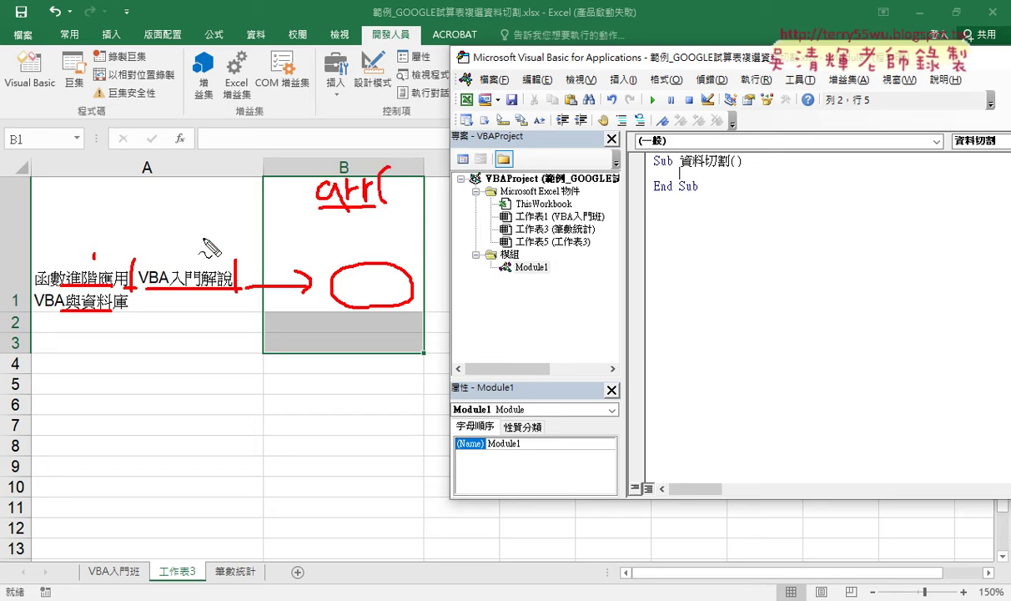
pyautogui.moveTo(399, 173); pyautogui.dragTo(416, 218)
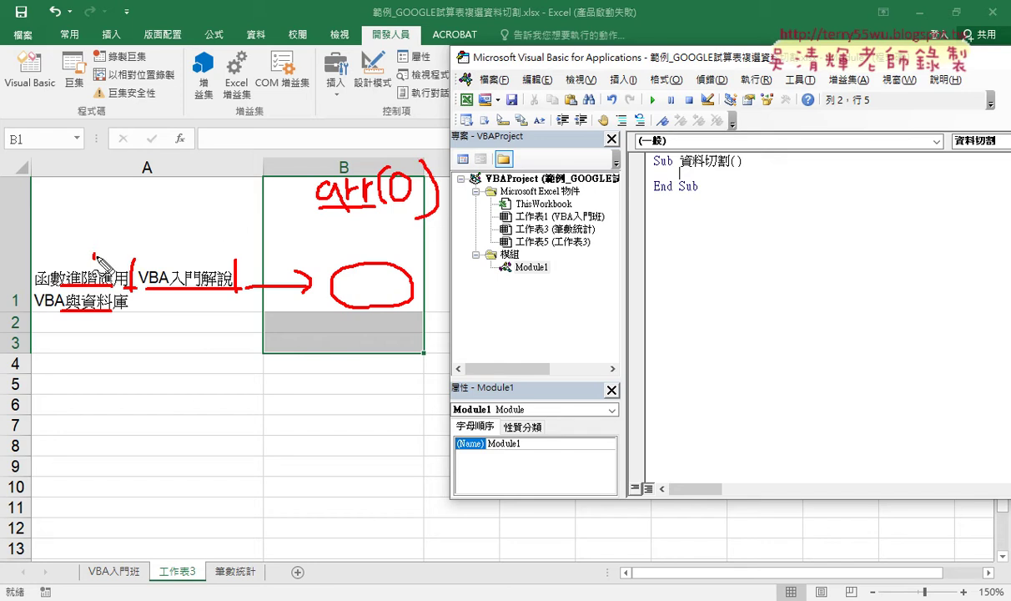
# - Link A1's first item to arr(0) with an arrow and label the next items 1 and 2
pyautogui.moveTo(80, 243)
pyautogui.mouseDown()
pyautogui.moveTo(113, 146)
pyautogui.moveTo(371, 158)
pyautogui.mouseUp()
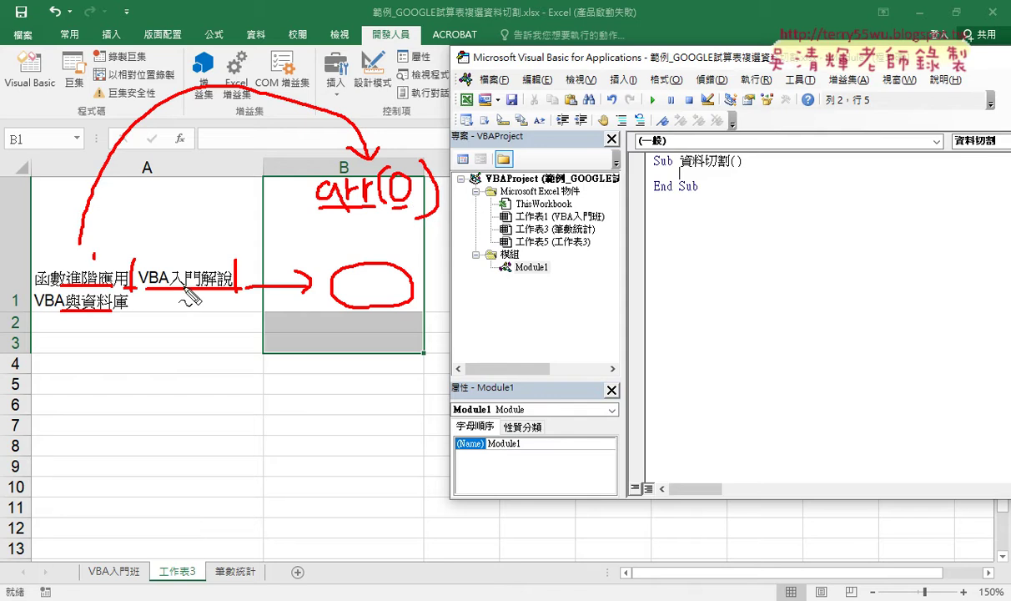
pyautogui.moveTo(150, 288); pyautogui.dragTo(207, 289)
pyautogui.moveTo(401, 206); pyautogui.dragTo(401, 221)
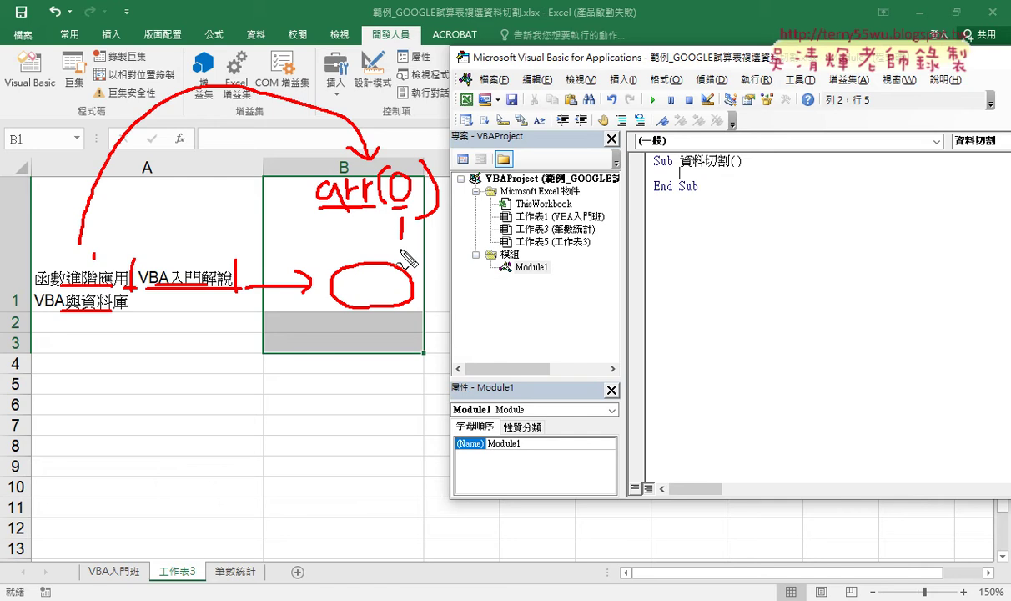
pyautogui.moveTo(397, 248); pyautogui.dragTo(411, 261)
# - Write arr = VBA.Split(Cells(1, "A"), ",") in 資料切割, explain its arguments, and add a new line
pyautogui.press('Escape')
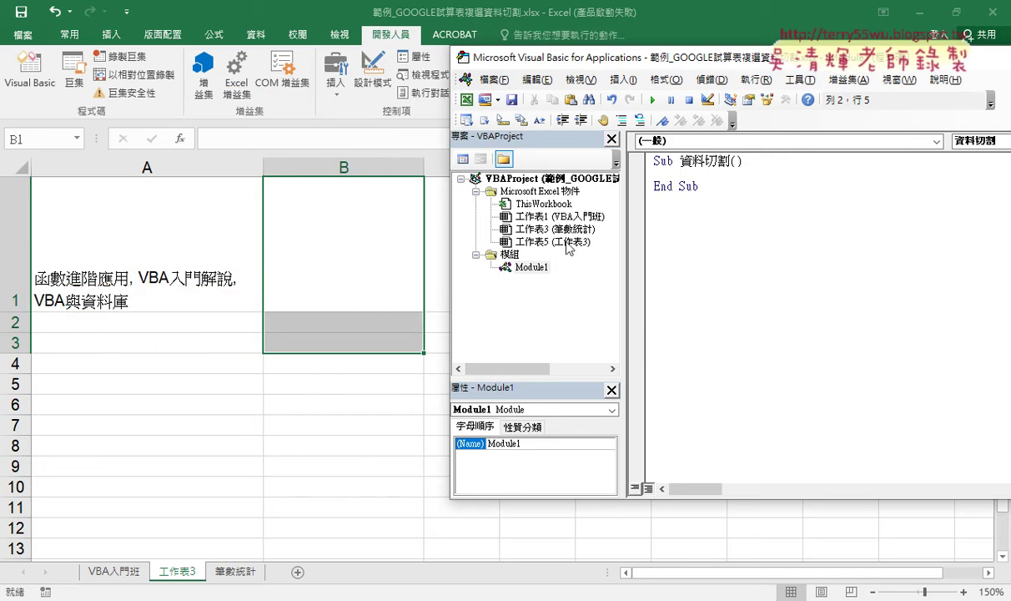
pyautogui.write('arr')
pyautogui.write('=')
pyautogui.write('vba')
pyautogui.write('.')
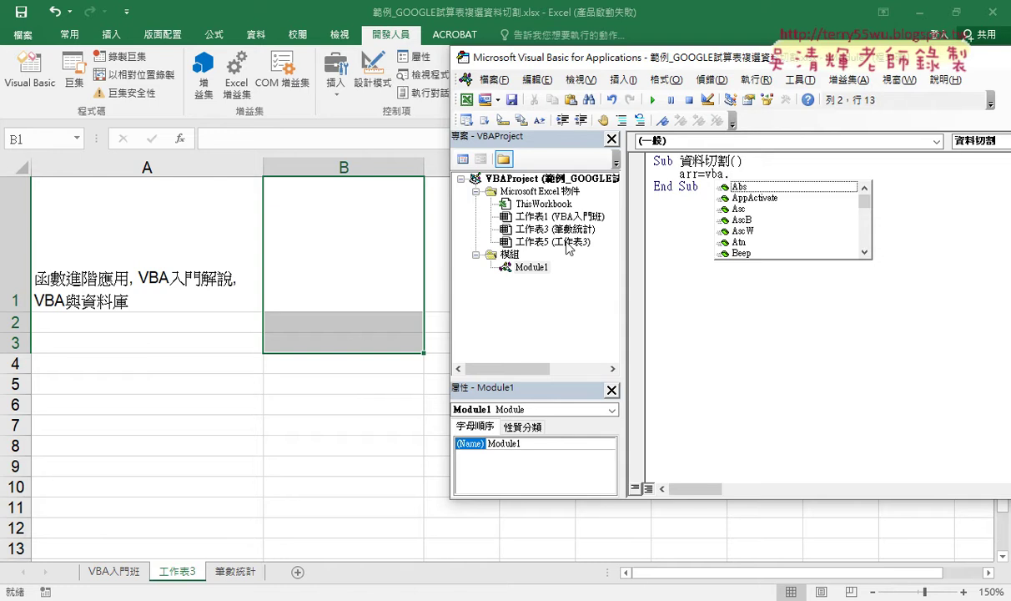
pyautogui.write('s')
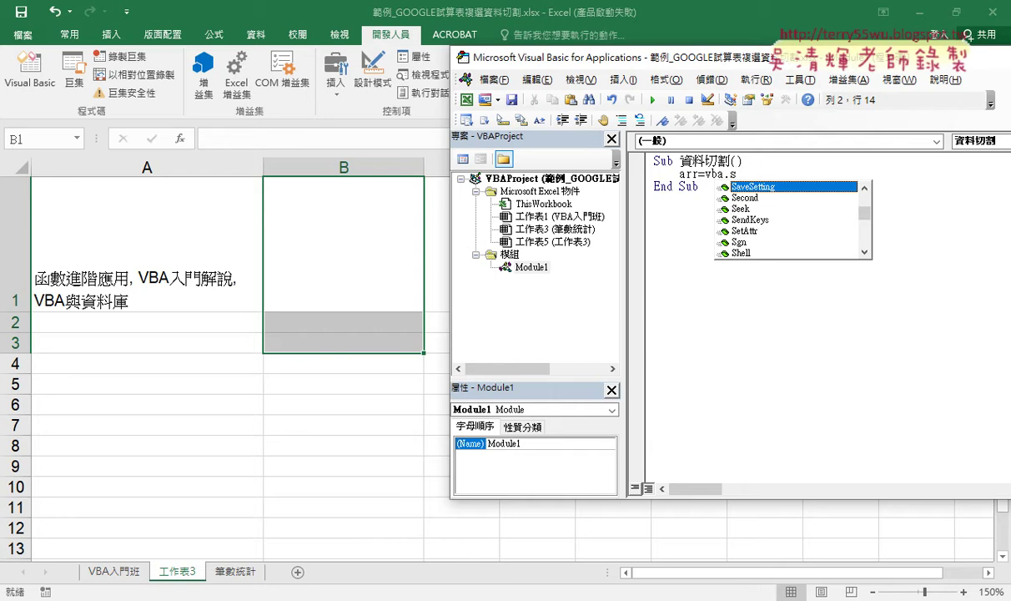
pyautogui.write('pli')
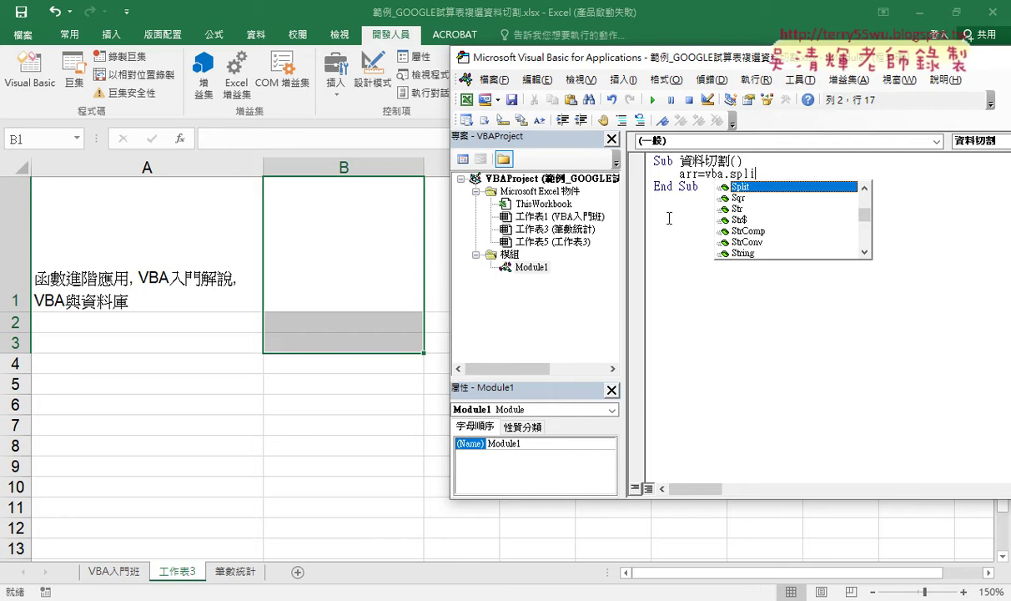
pyautogui.doubleClick(734, 186)
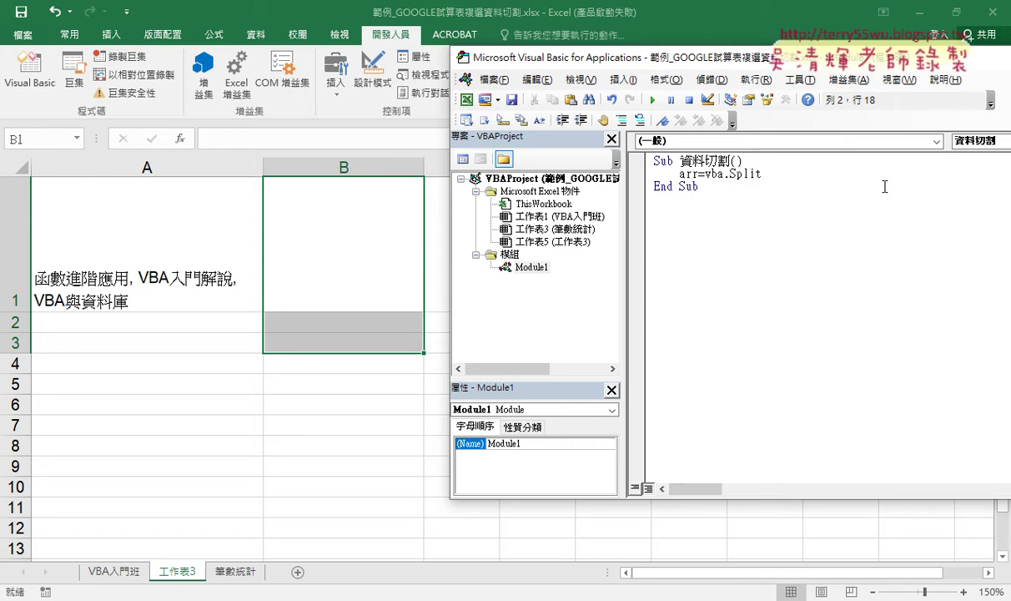
pyautogui.write('(')
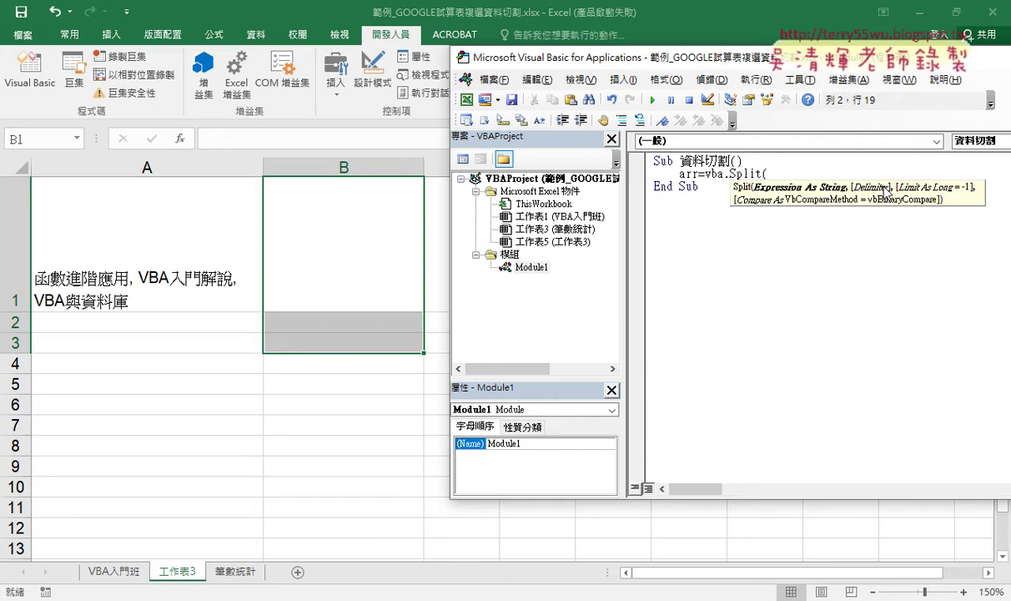
pyautogui.write('ce')
pyautogui.write('lls')
pyautogui.write('(1')
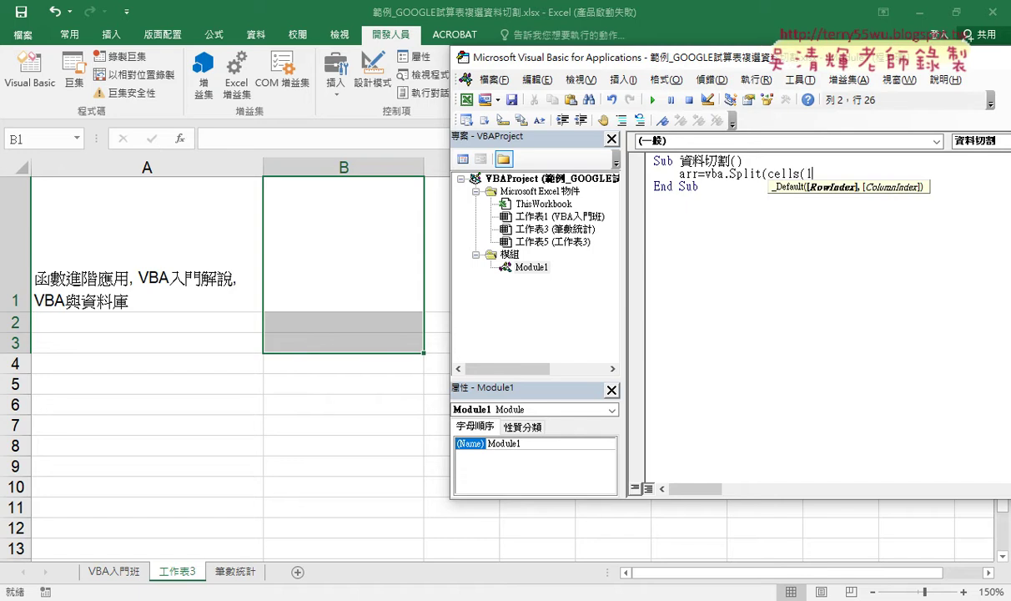
pyautogui.write(',"')
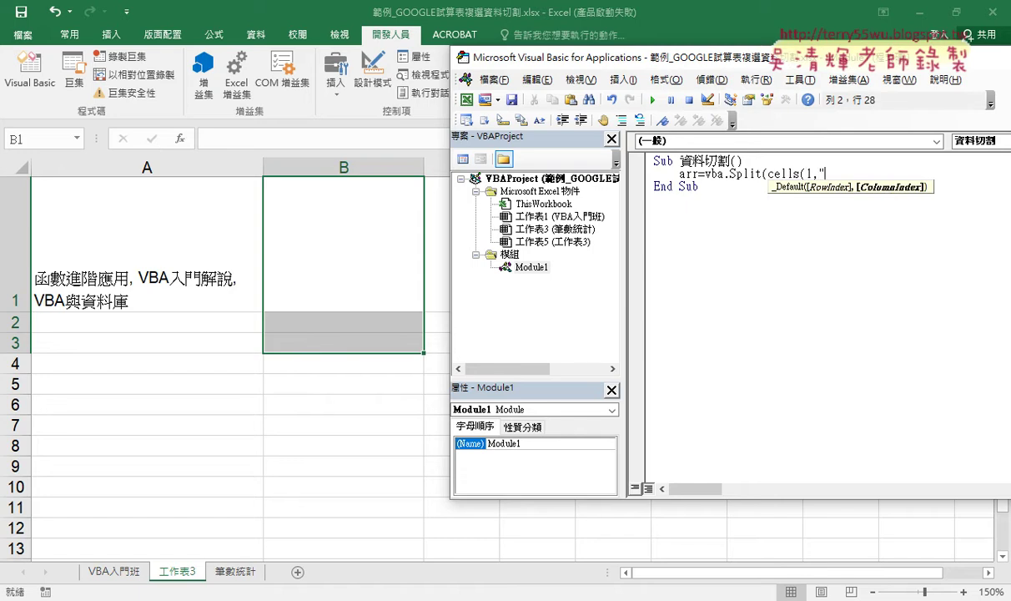
pyautogui.write('A"')
pyautogui.write('),')
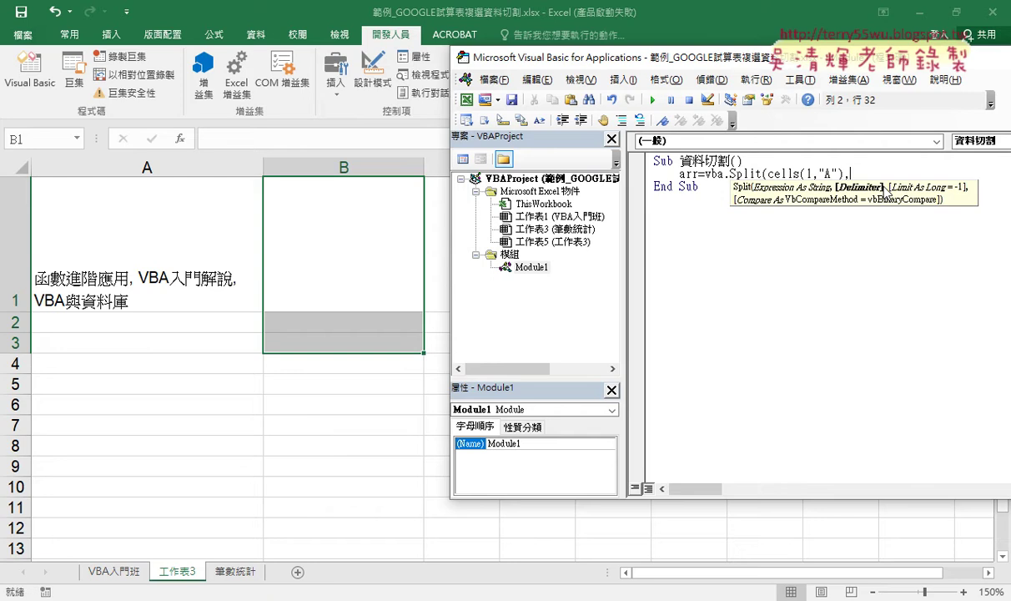
pyautogui.write('"A')
pyautogui.write('","')
pyautogui.write(')')
pyautogui.click(799, 242)
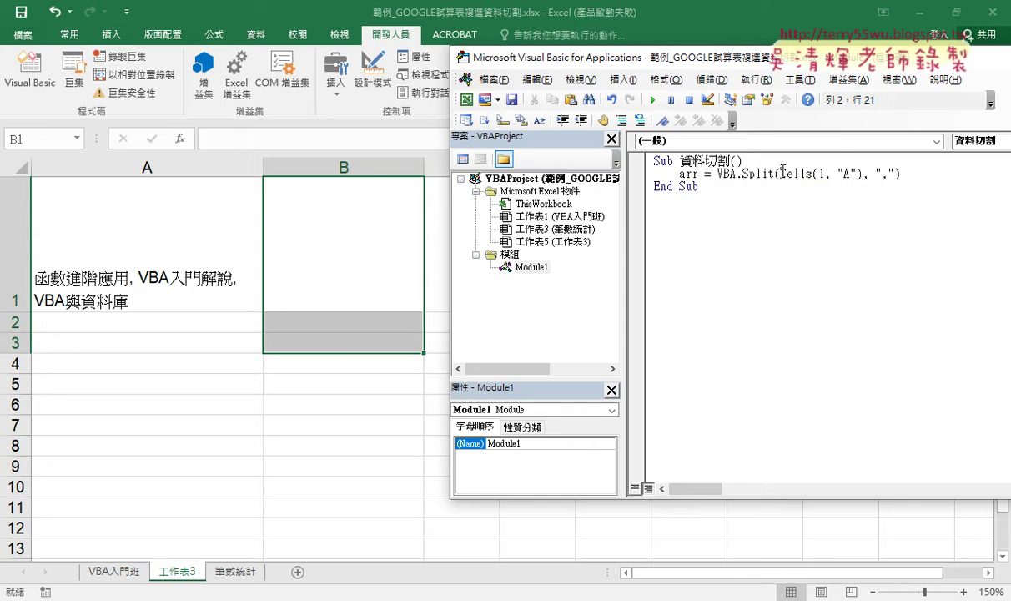
pyautogui.moveTo(780, 173); pyautogui.dragTo(864, 172)
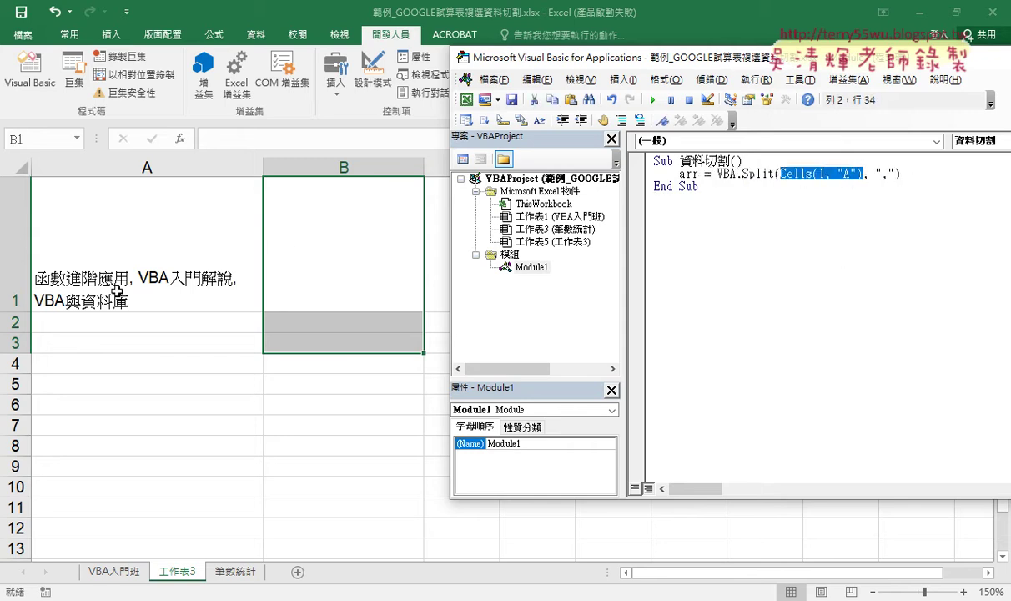
pyautogui.click(889, 173)
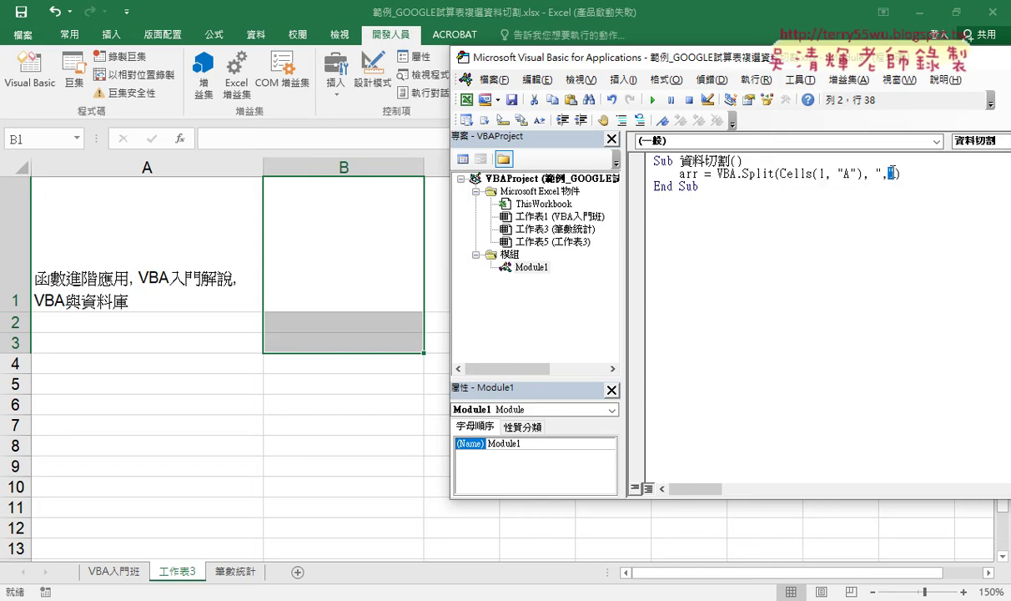
pyautogui.doubleClick(689, 173)
pyautogui.click(909, 172)
pyautogui.press('Return')
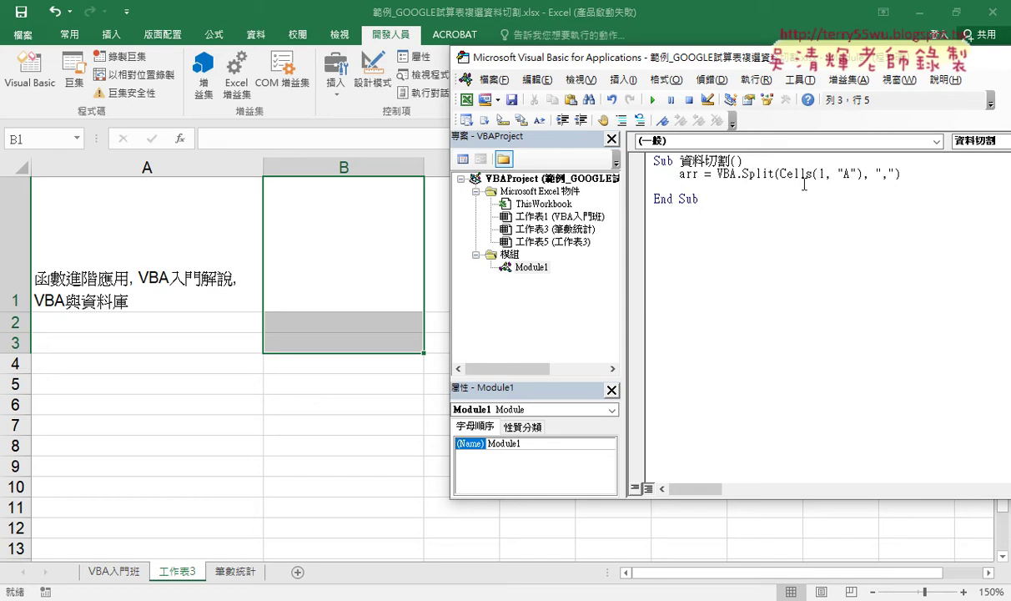
# - Add the line Cells(1, "B") = arr(0) so the first course goes into B1
pyautogui.moveTo(781, 174); pyautogui.dragTo(862, 173)
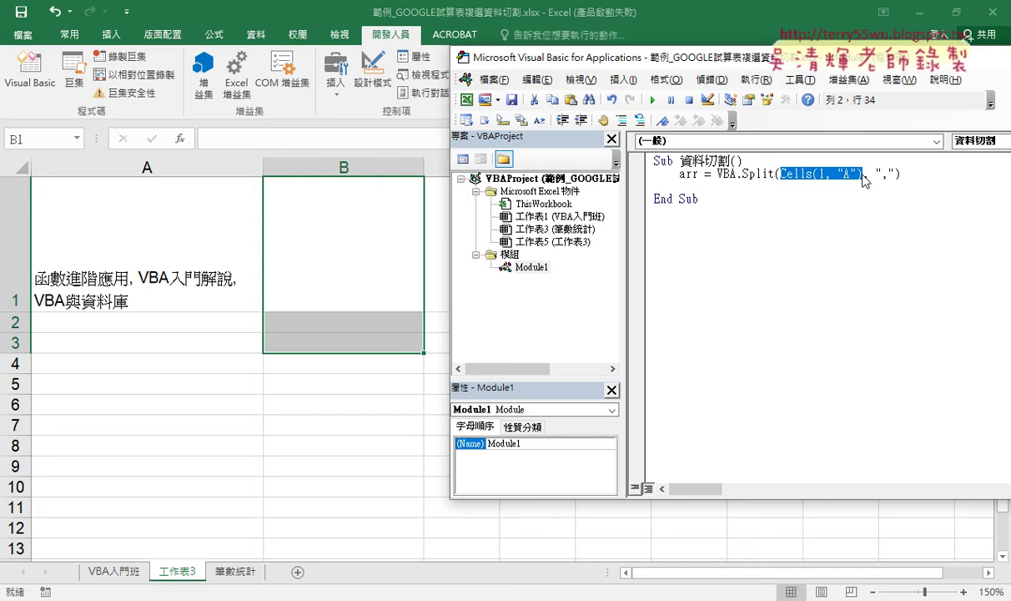
pyautogui.moveTo(762, 188); pyautogui.dragTo(761, 189)
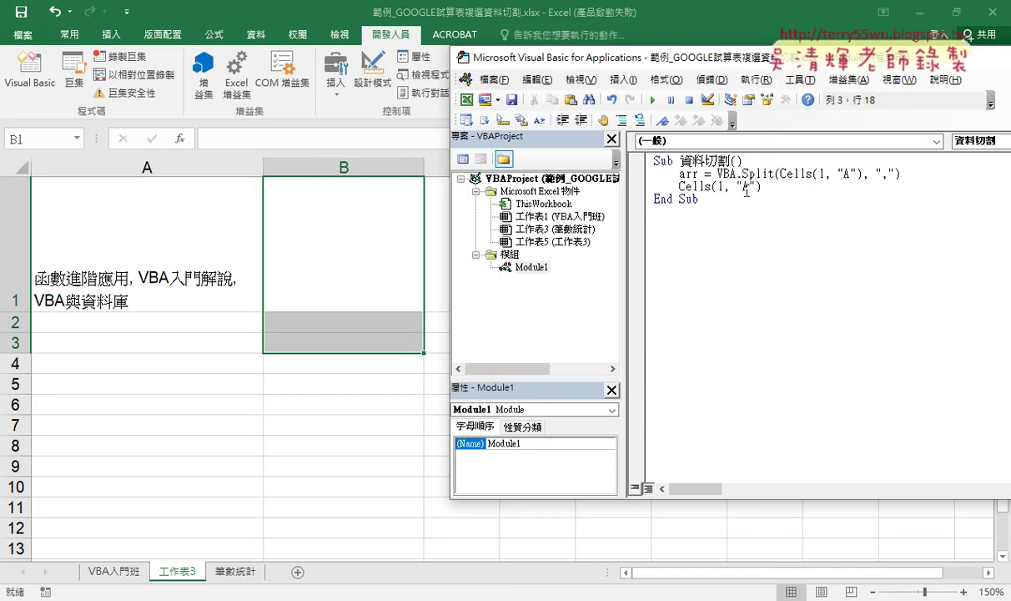
pyautogui.doubleClick(745, 187)
pyautogui.write('B')
pyautogui.click(840, 187)
pyautogui.write('=')
pyautogui.write('arr(')
pyautogui.write('0)')
pyautogui.click(857, 248)
pyautogui.moveTo(819, 187); pyautogui.dragTo(781, 187)
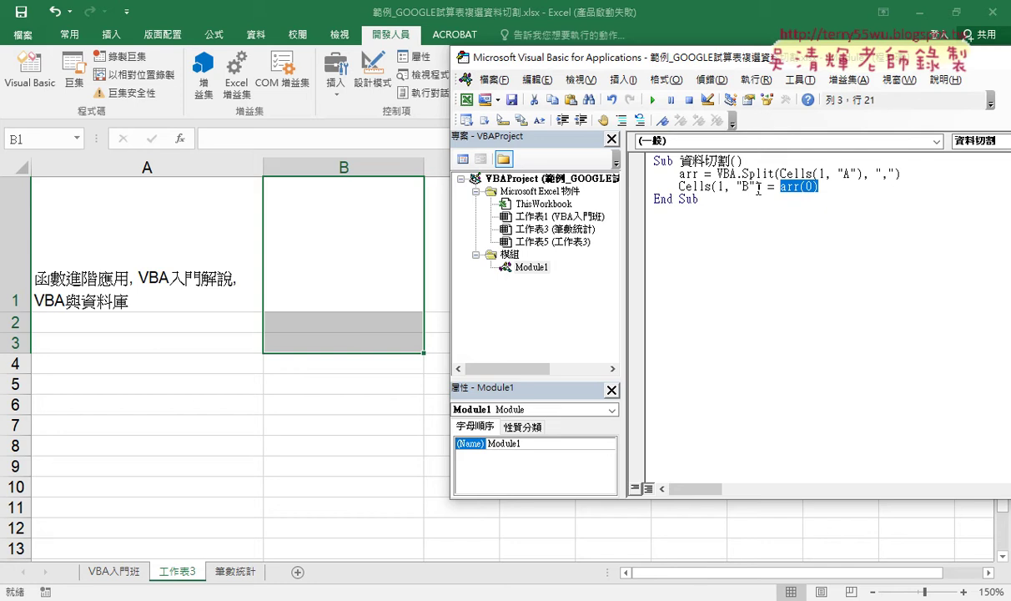
pyautogui.moveTo(820, 187); pyautogui.dragTo(801, 187)
pyautogui.click(822, 187)
pyautogui.press('Return')
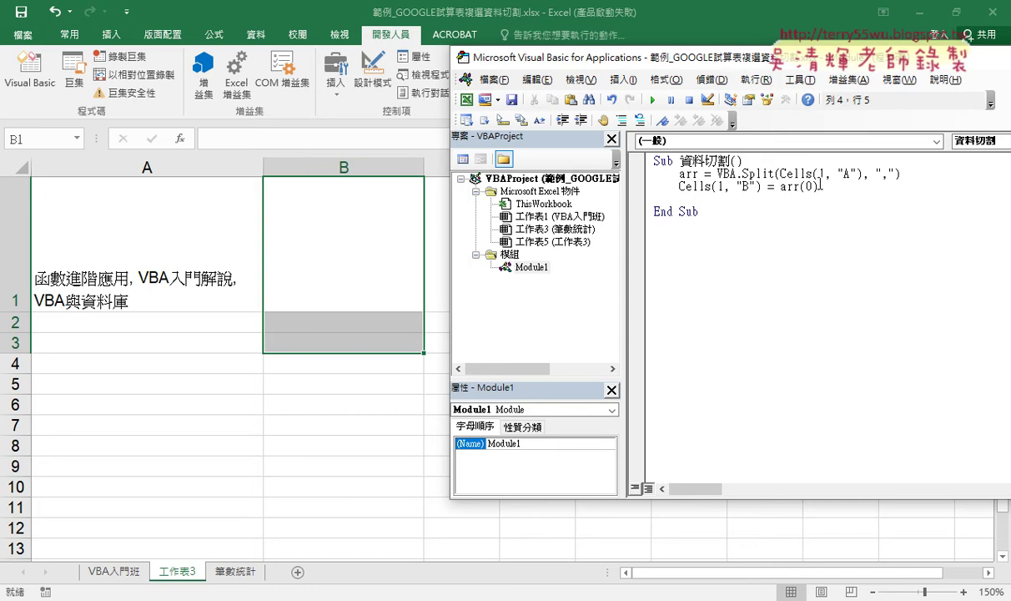
# - Duplicate the B1 line and edit it to Cells(2, "B") = arr(1)
pyautogui.moveTo(679, 187); pyautogui.dragTo(818, 187)
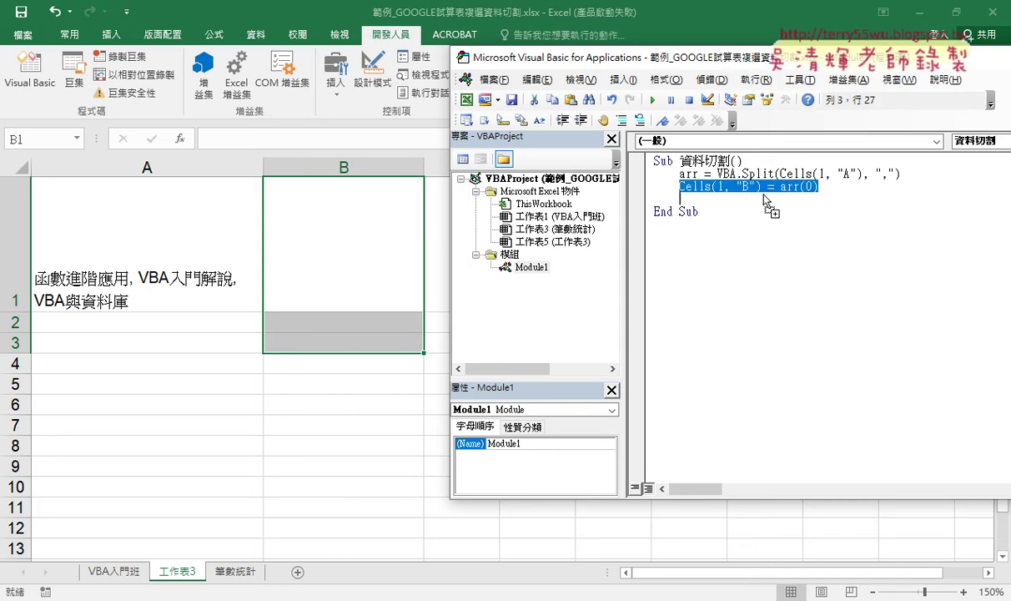
pyautogui.moveTo(768, 200); pyautogui.dragTo(734, 203)
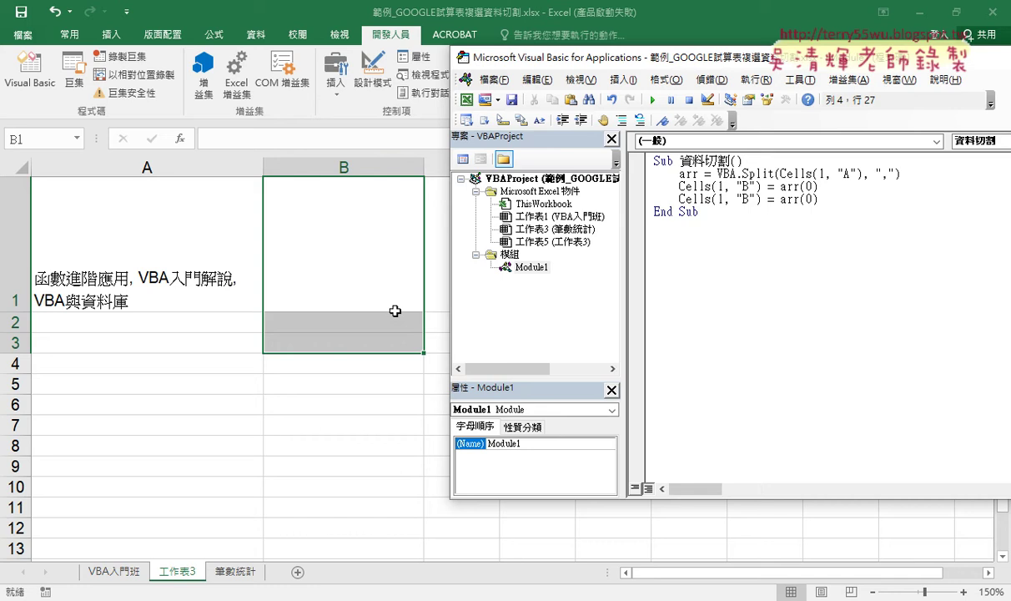
pyautogui.click(724, 199)
pyautogui.doubleClick(721, 200)
pyautogui.write('2')
pyautogui.click(814, 199)
pyautogui.doubleClick(811, 199)
pyautogui.write('1')
# - Add a third line Cells(3, "B") = arr(2) above End Sub
pyautogui.press('Down')
pyautogui.click(884, 194)
pyautogui.press('Return')
pyautogui.click(829, 200)
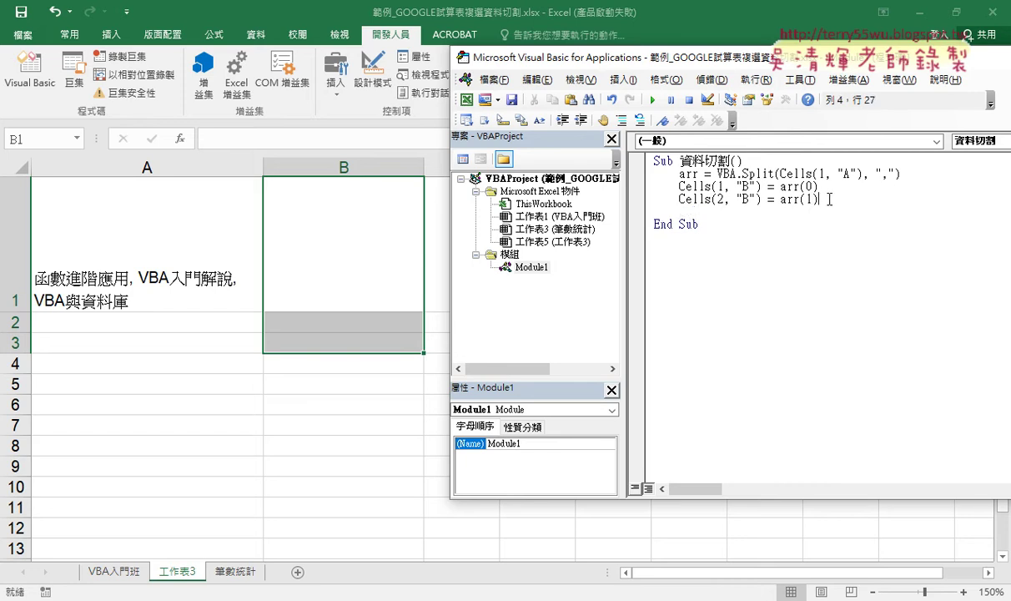
pyautogui.moveTo(829, 199)
pyautogui.mouseDown()
pyautogui.moveTo(679, 200)
pyautogui.moveTo(697, 213)
pyautogui.mouseUp()
pyautogui.click(720, 212)
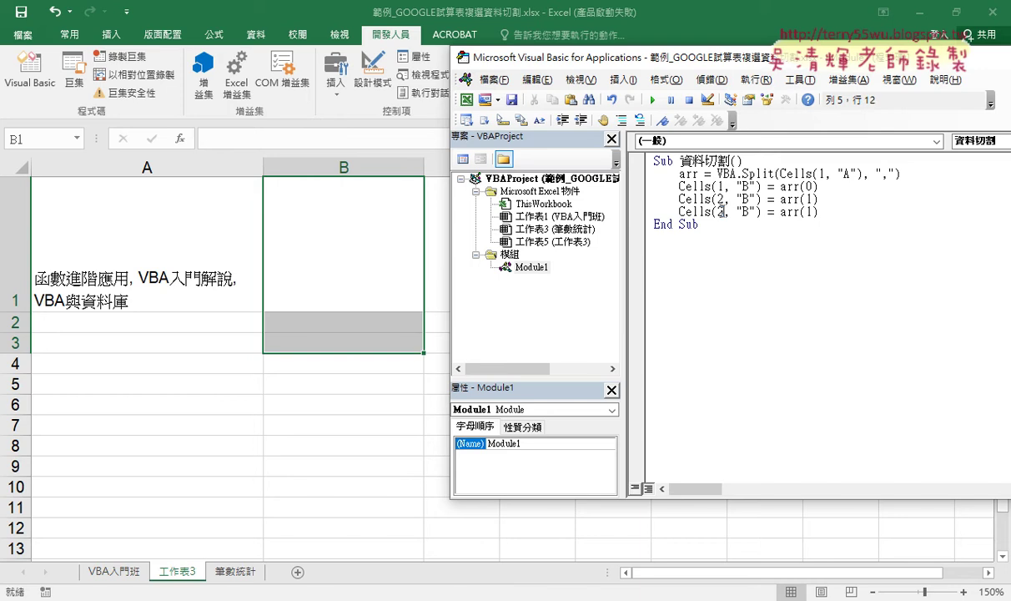
pyautogui.press('BackSpace')
pyautogui.write('3')
pyautogui.doubleClick(810, 212)
pyautogui.write('2')
pyautogui.moveTo(816, 187); pyautogui.dragTo(679, 187)
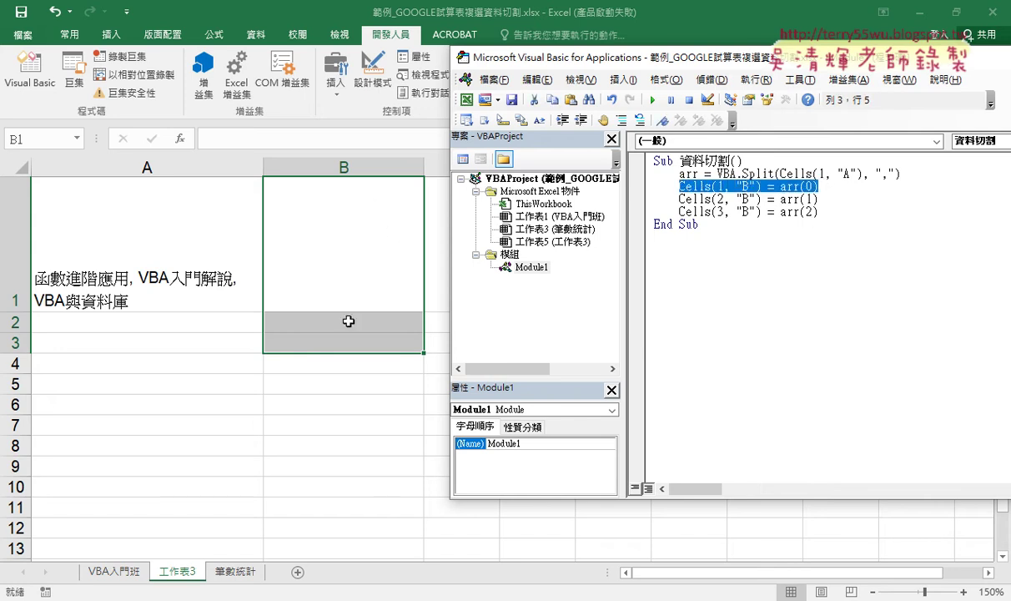
pyautogui.click(711, 201)
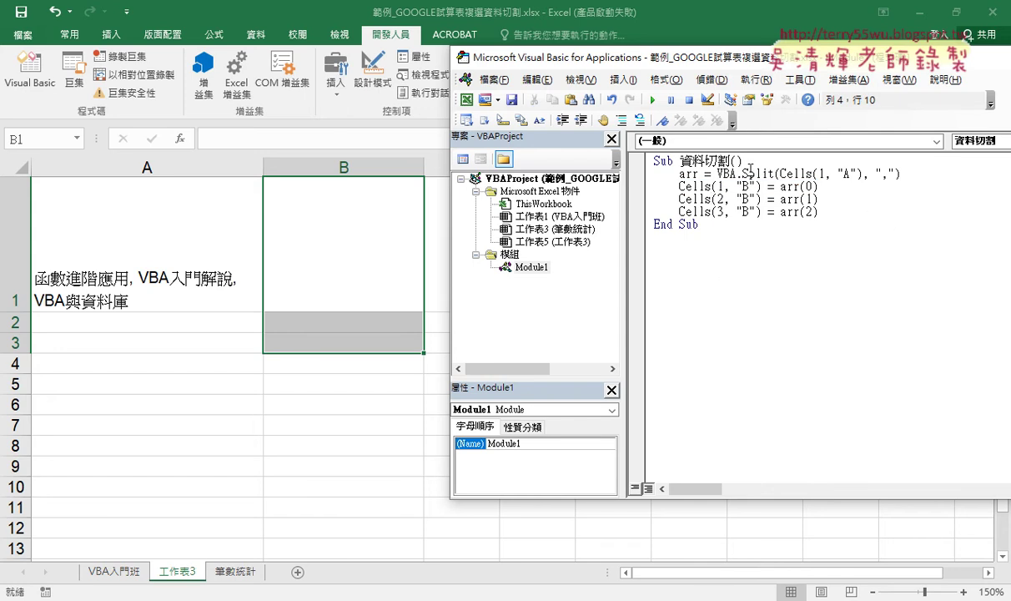
# - Run the 資料切割 macro so B1–B3 show 函數進階應用, VBA入門解說 and VBA與資料庫, then highlight its code
pyautogui.click(653, 100)
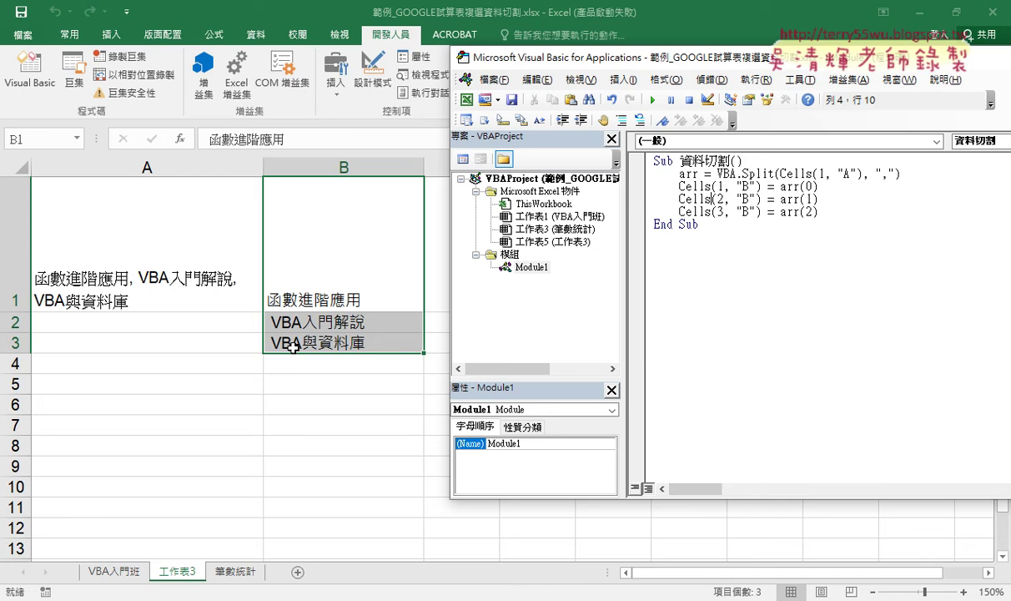
pyautogui.moveTo(822, 212); pyautogui.dragTo(642, 195)
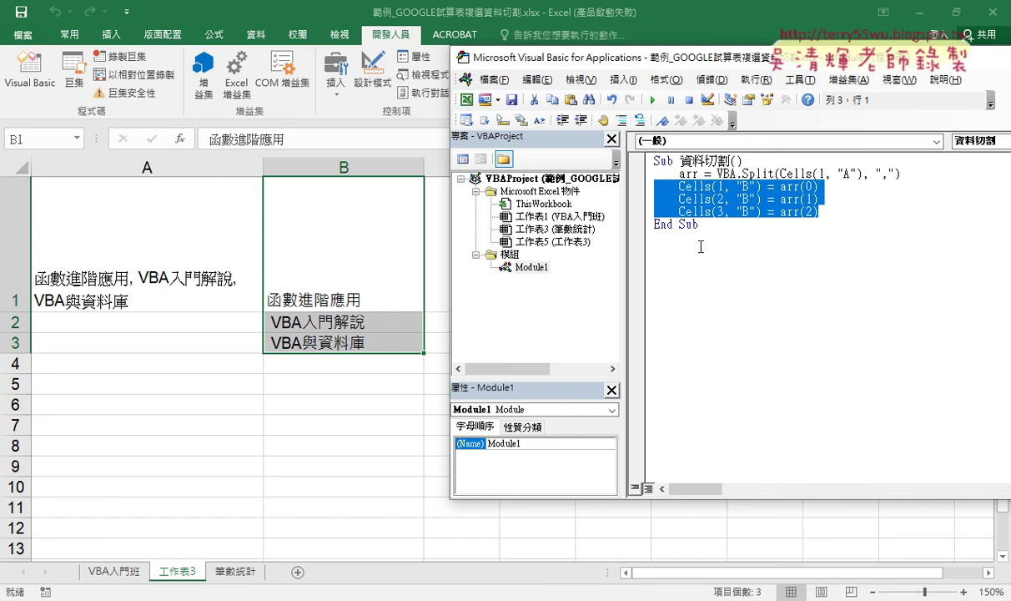
pyautogui.moveTo(661, 233); pyautogui.dragTo(640, 163)
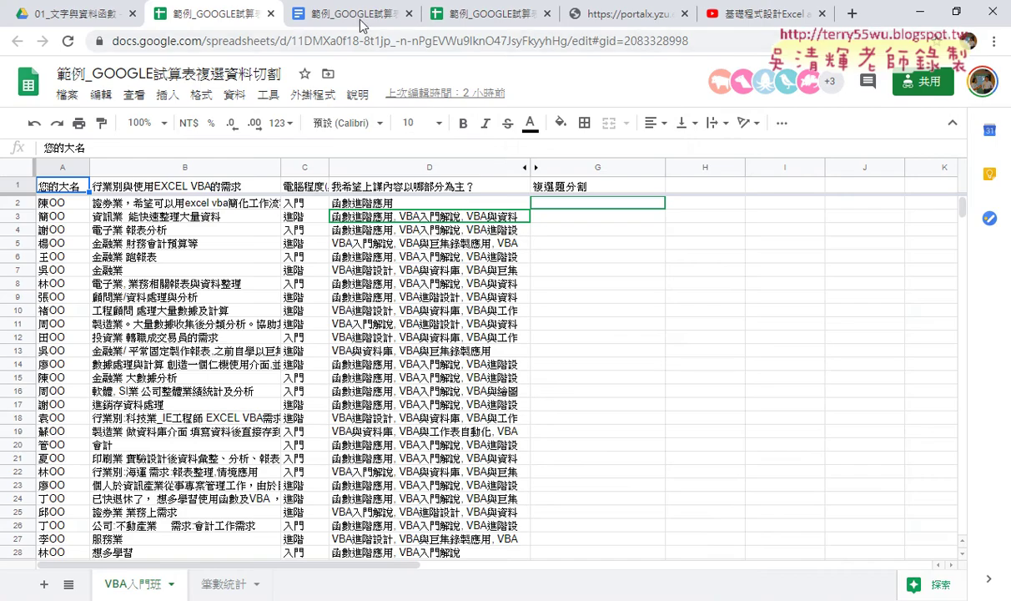
# - In the Docs reference code, change the 改為迴圈 line to **改為迴圈 styled as 標題 2
pyautogui.click(343, 14)
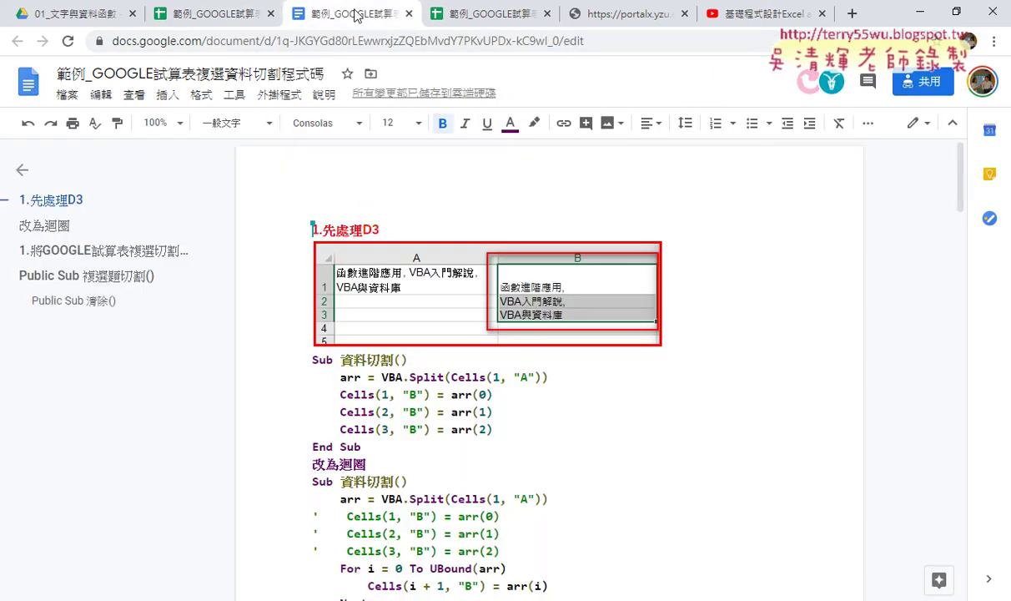
pyautogui.scroll(-1, 506, 404)
pyautogui.scroll(-1, 506, 403)
pyautogui.moveTo(315, 365); pyautogui.dragTo(283, 267)
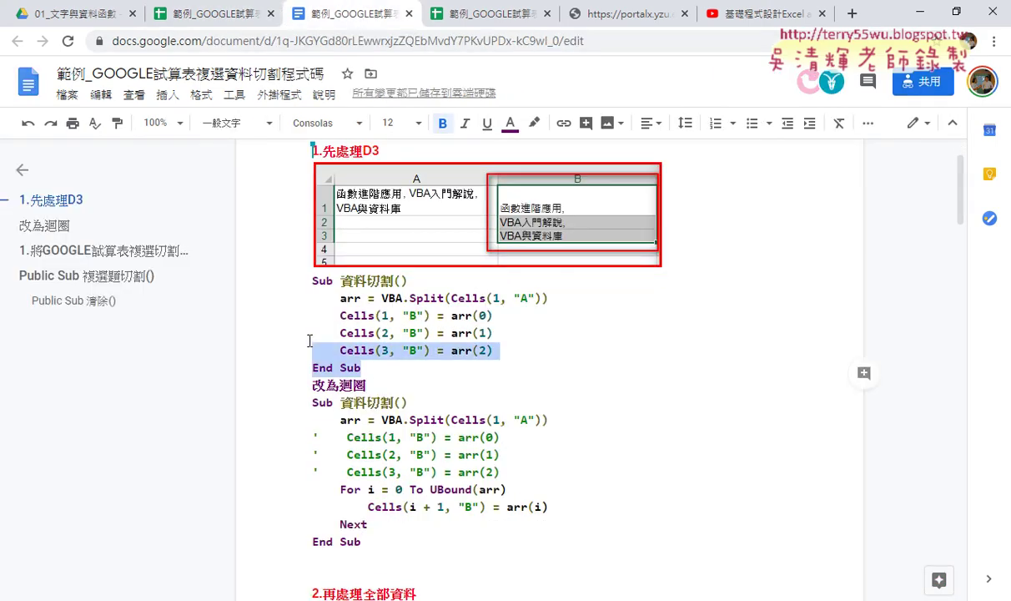
pyautogui.click(299, 379)
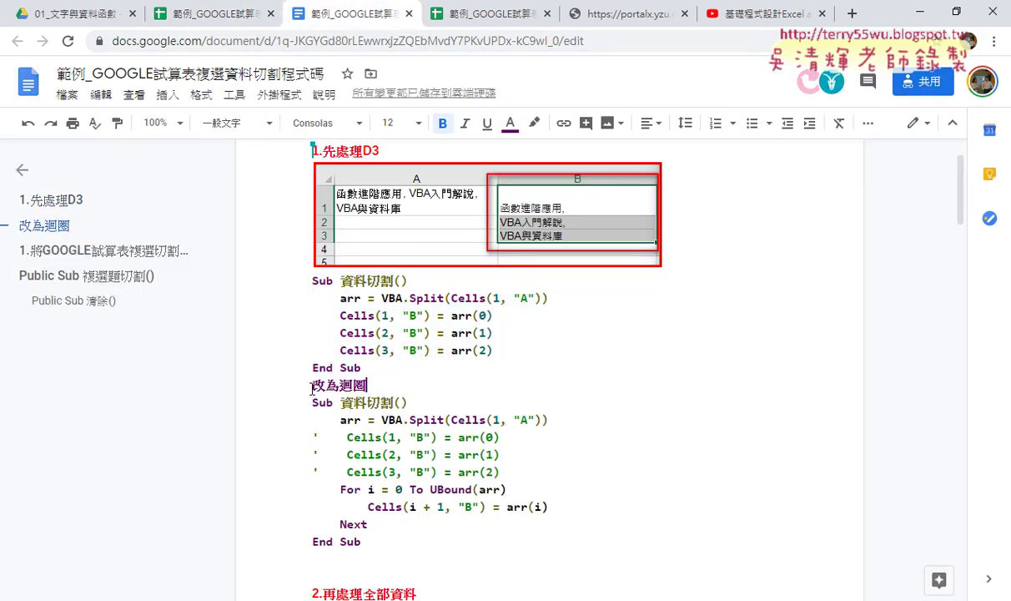
pyautogui.write('**')
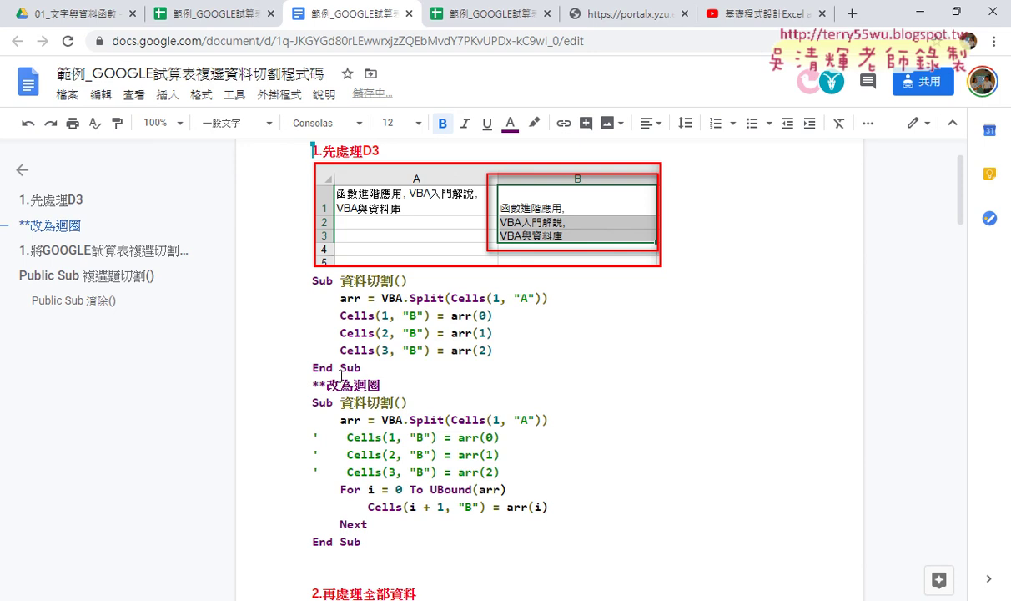
pyautogui.moveTo(381, 384); pyautogui.dragTo(284, 384)
pyautogui.click(236, 123)
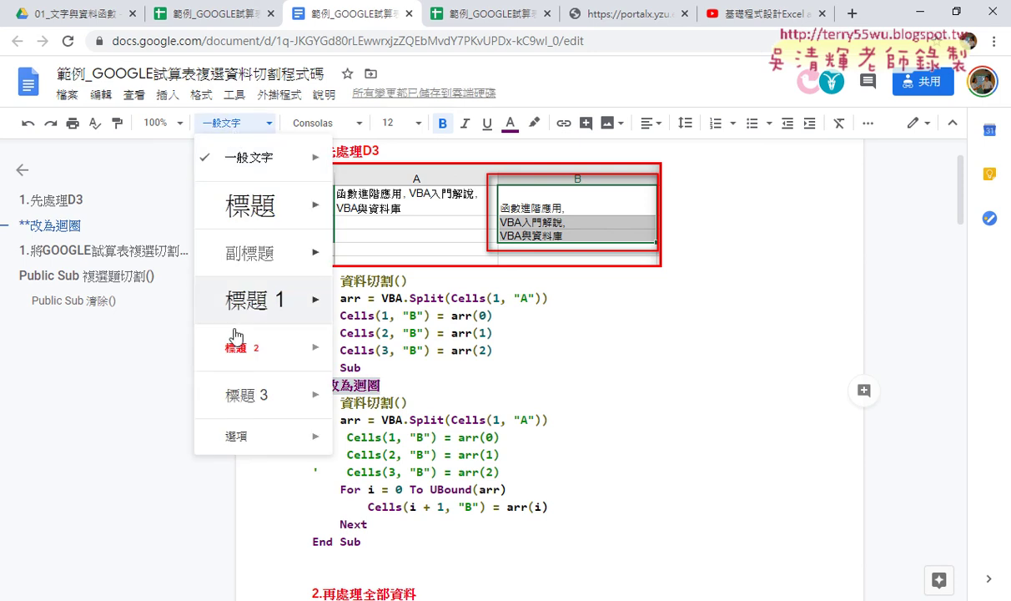
pyautogui.click(250, 329)
pyautogui.click(410, 384)
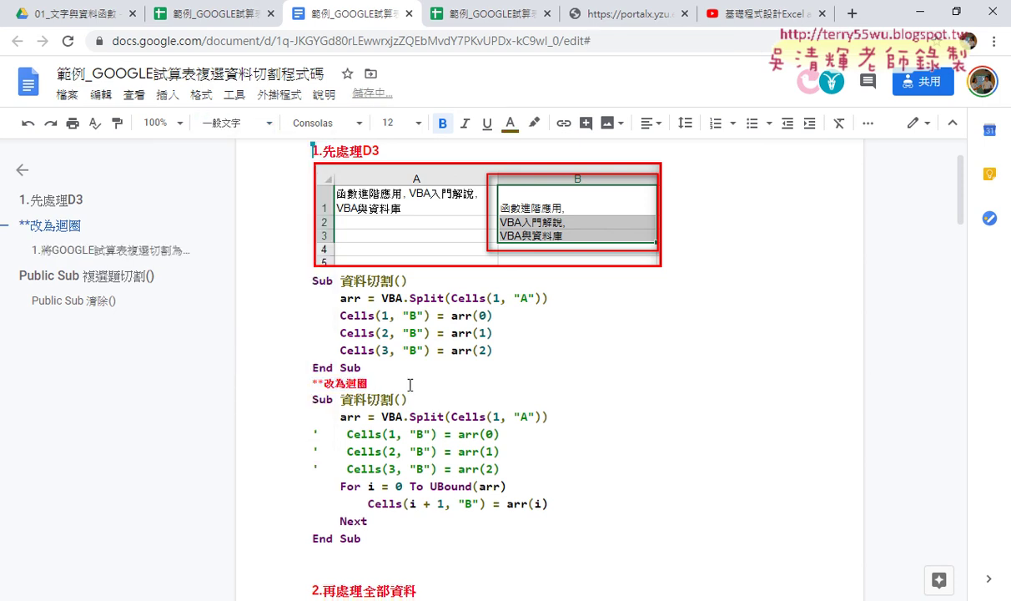